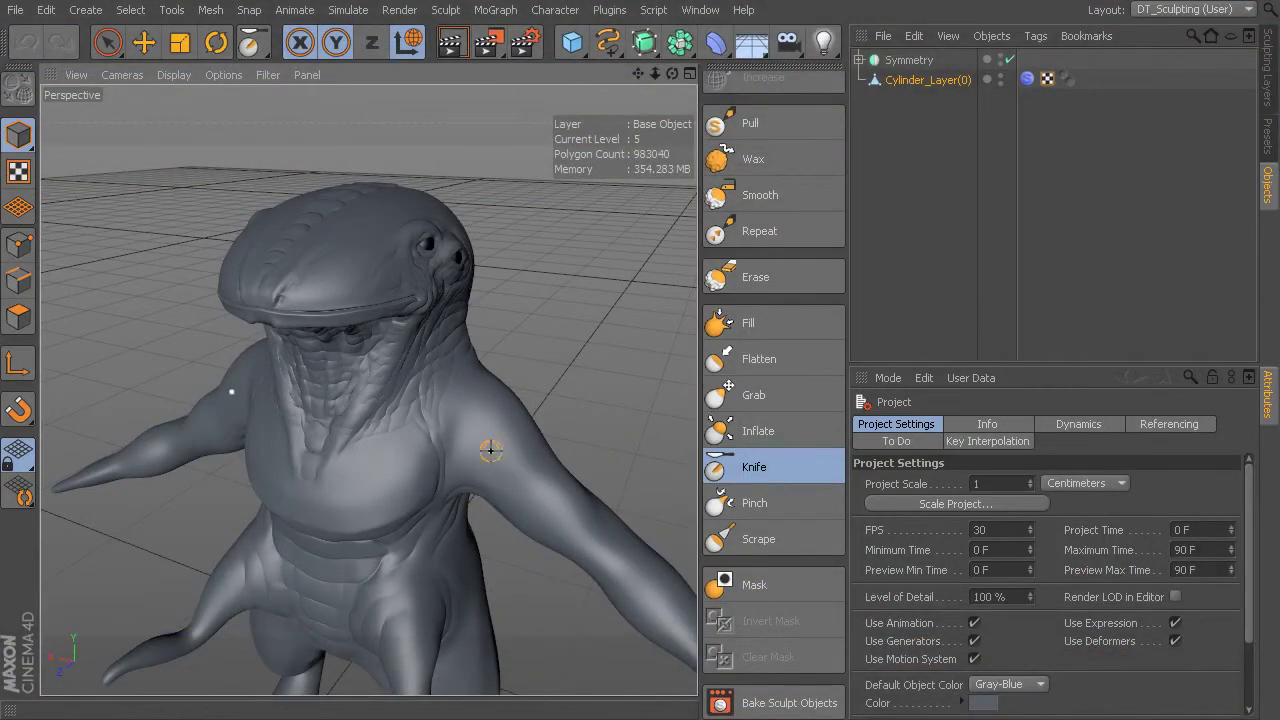
Show the sculpting layers and inspect the creature's head, neck and chest from several angles
alt+drag(574, 360, 690, 292)
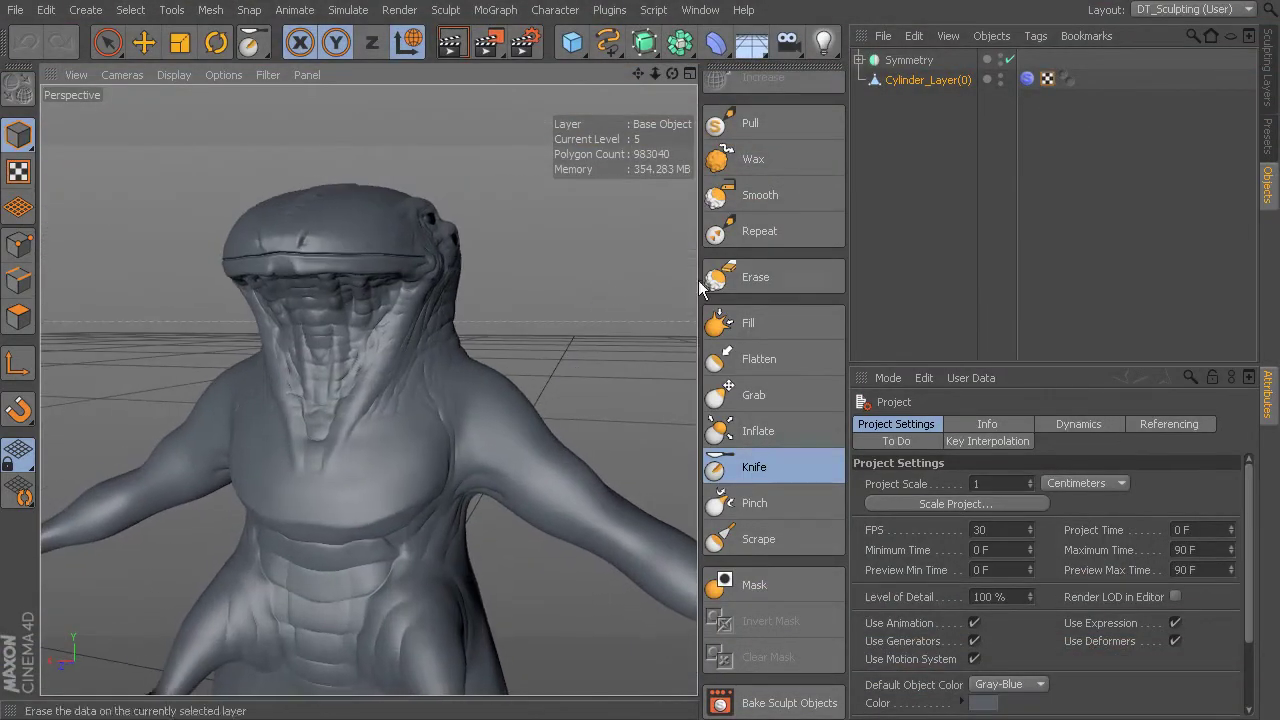
click(1265, 88)
alt+drag(610, 336, 443, 395)
scroll(566, 323, up, 3)
alt+drag(491, 337, 825, 322)
alt+drag(611, 346, 924, 261)
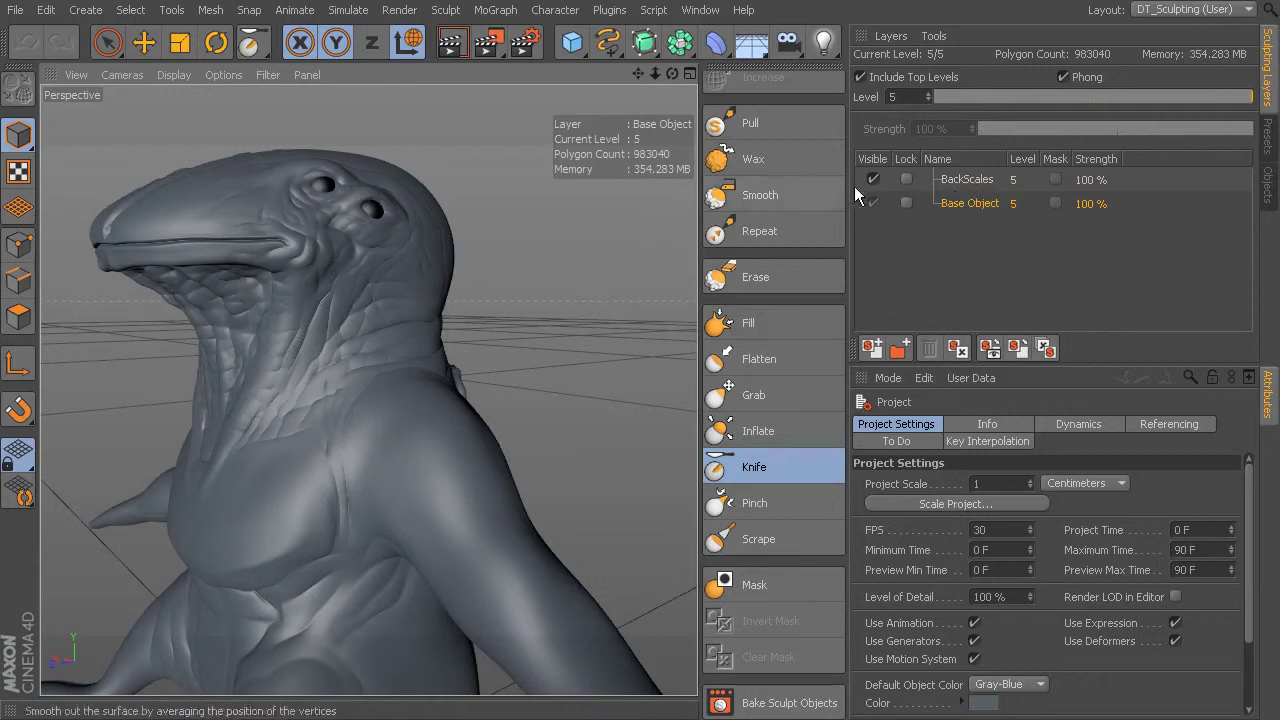
alt+drag(545, 384, 563, 362)
alt+middle_drag(563, 362, 621, 305)
alt+drag(368, 389, 365, 385)
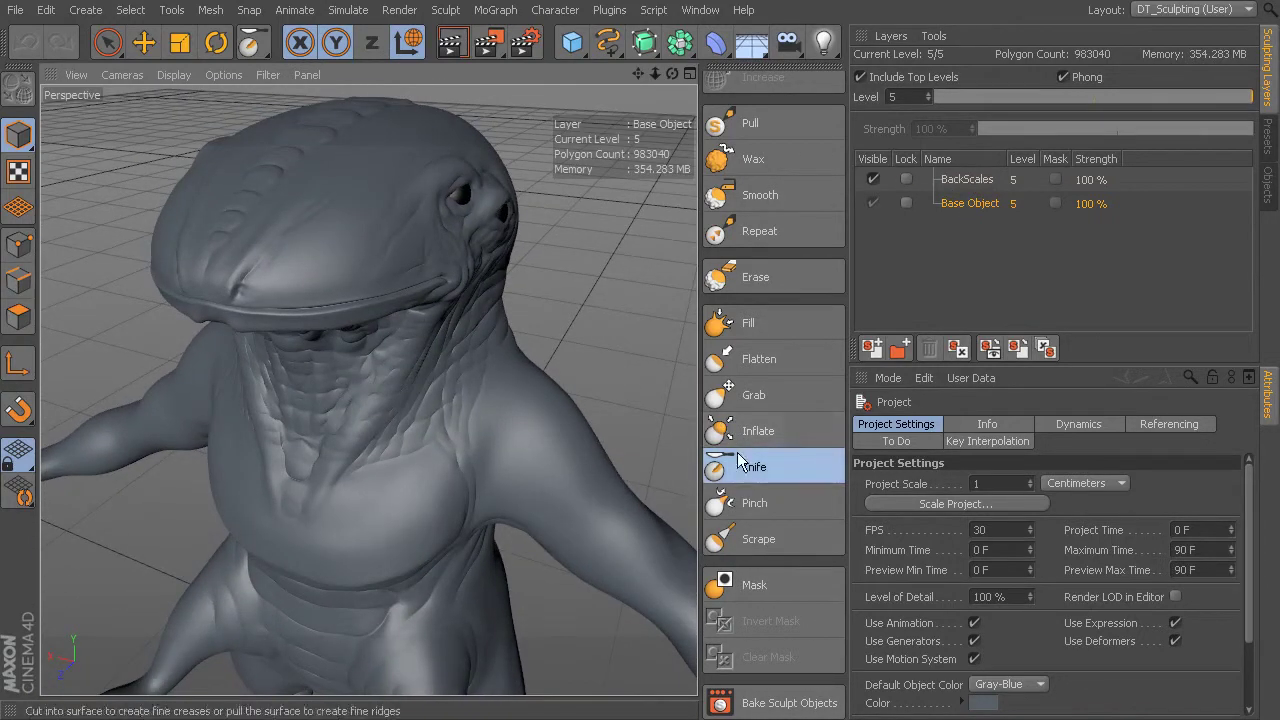
alt+drag(294, 282, 459, 285)
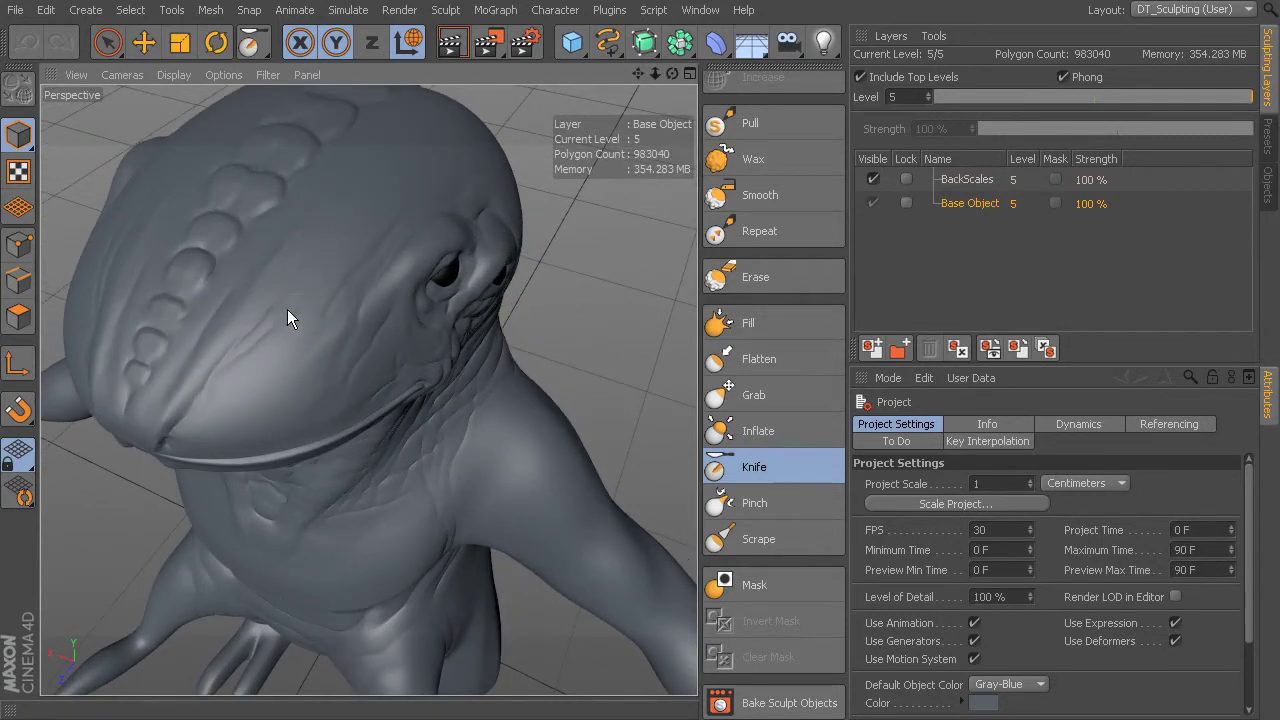
alt+drag(306, 266, 690, 326)
Review the stamp options of the Pull and Knife brushes and look at the head from the front
click(752, 124)
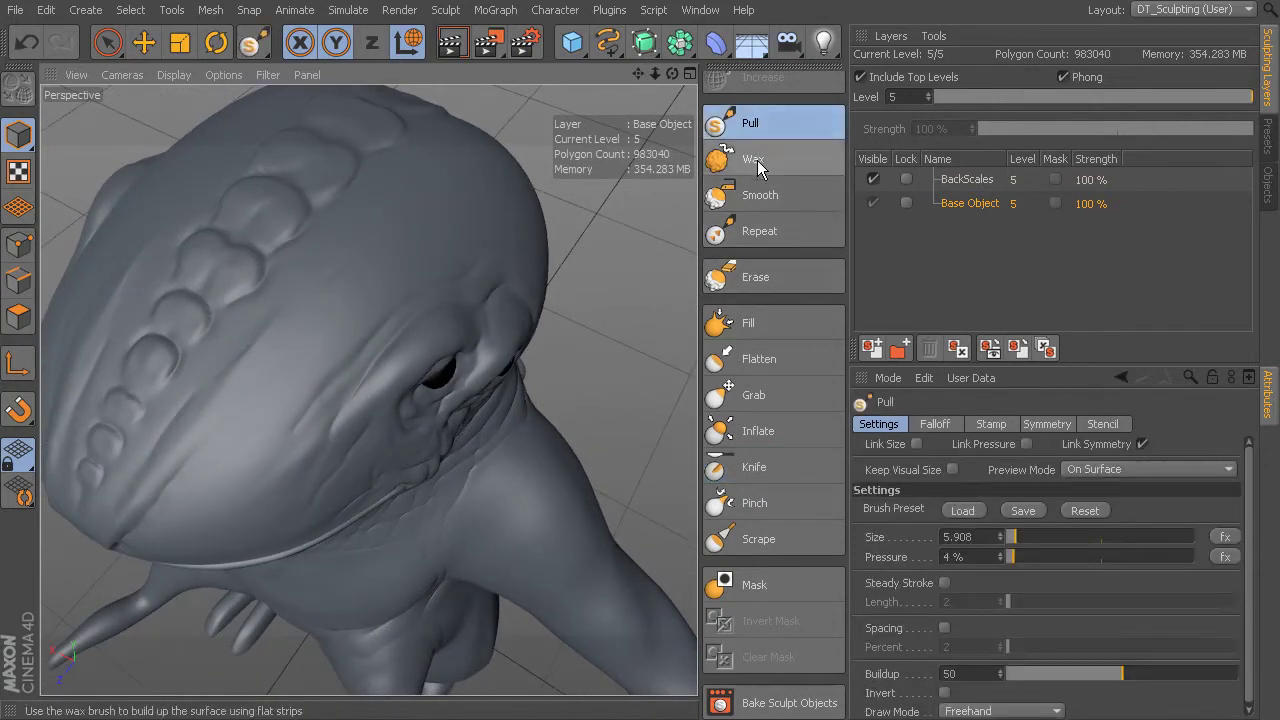
click(991, 424)
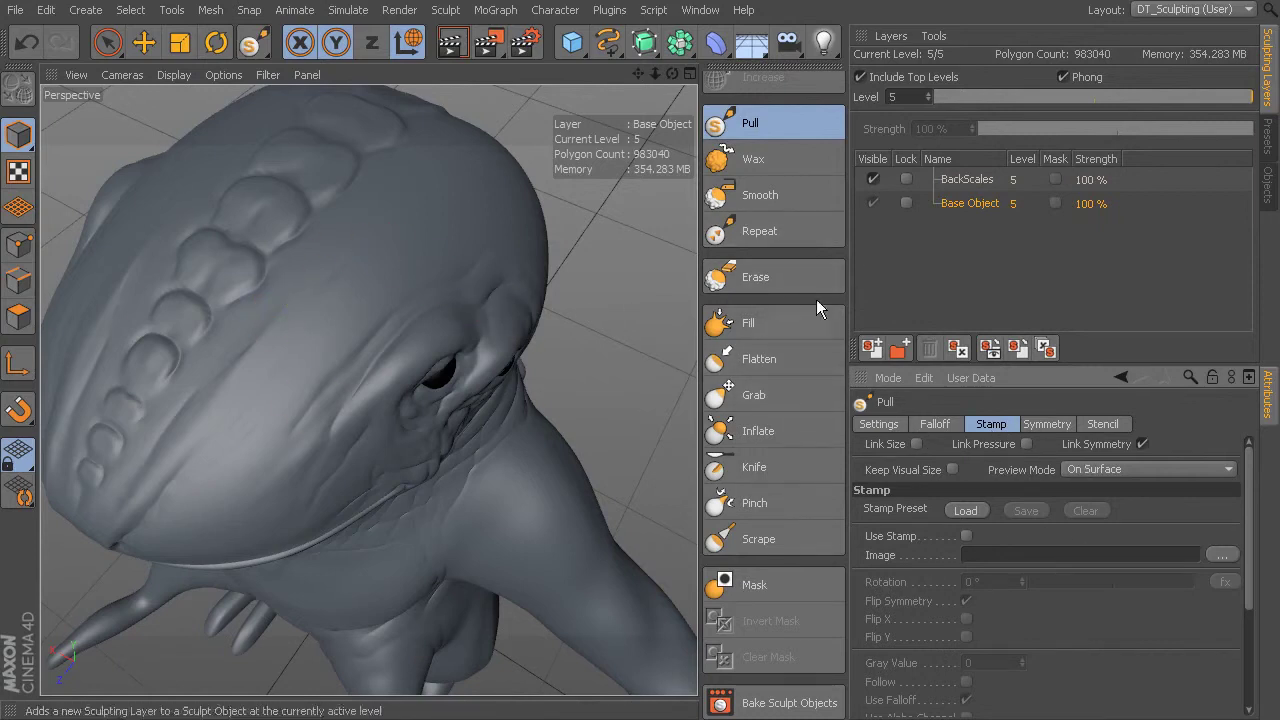
click(758, 462)
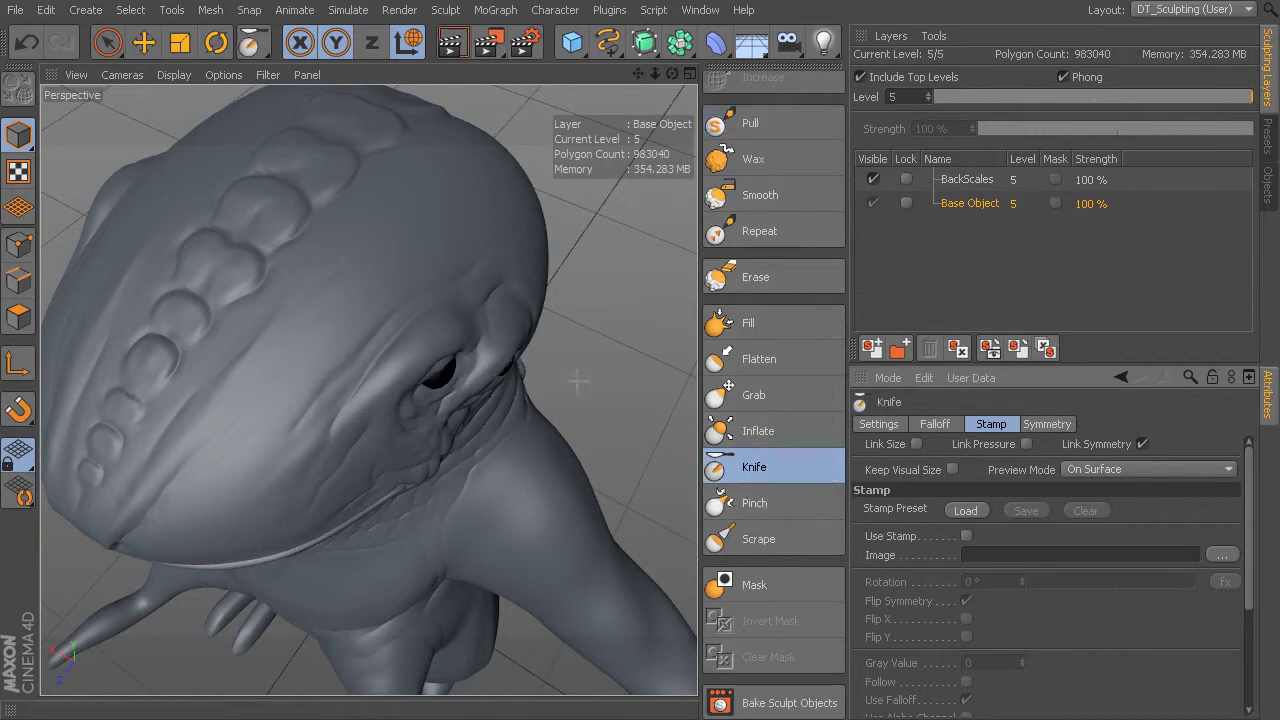
alt+drag(586, 386, 656, 351)
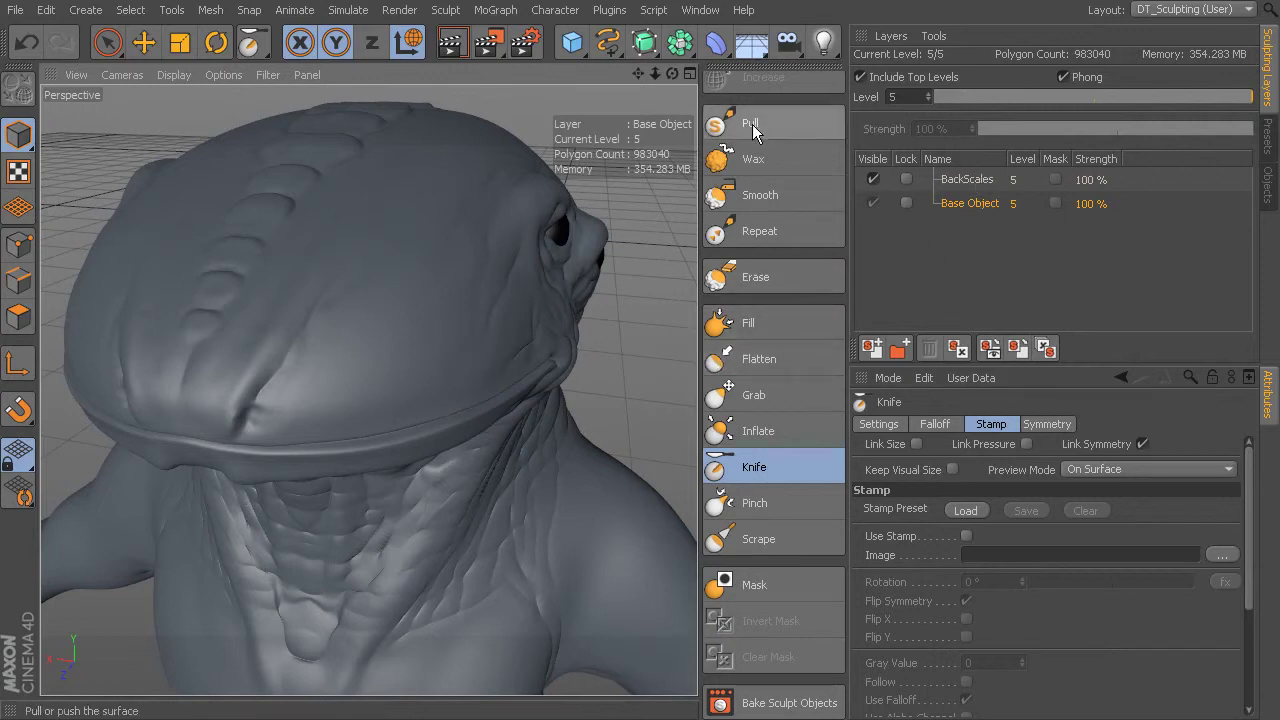
Subdivide the sculpt to level 6 and add a sculpting layer named SmallScales
middle_drag(732, 111, 732, 196)
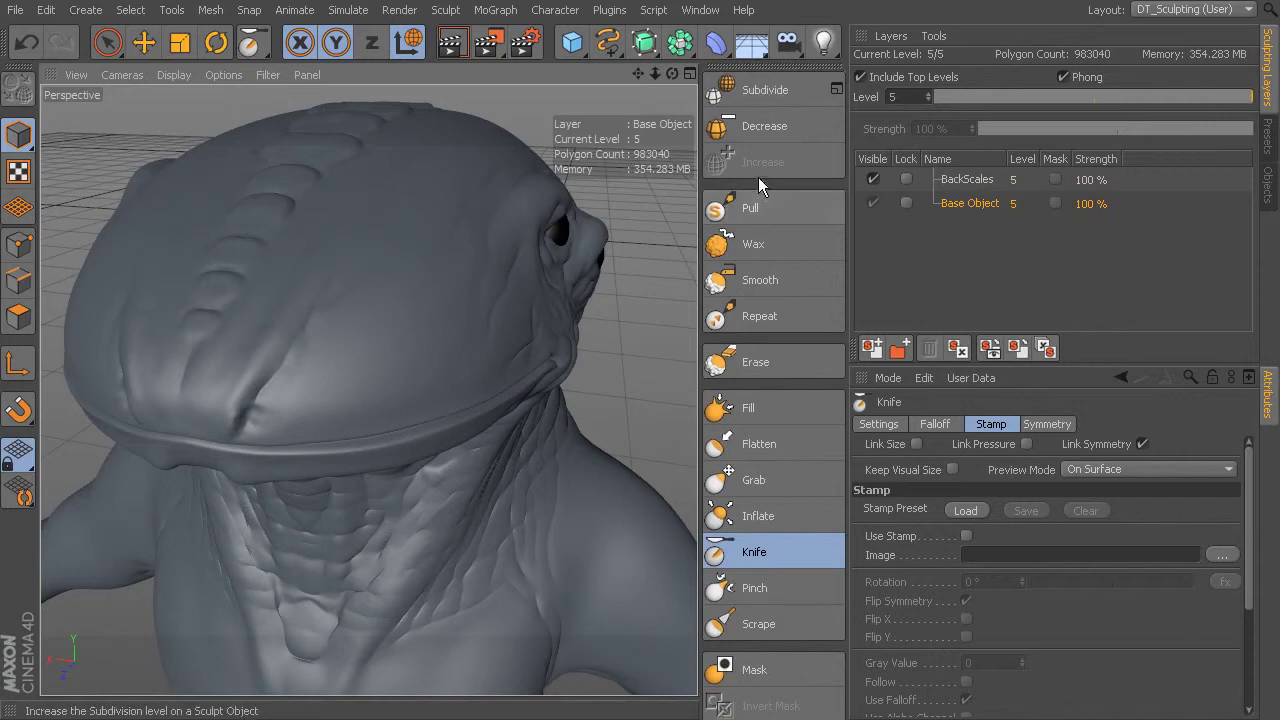
click(774, 91)
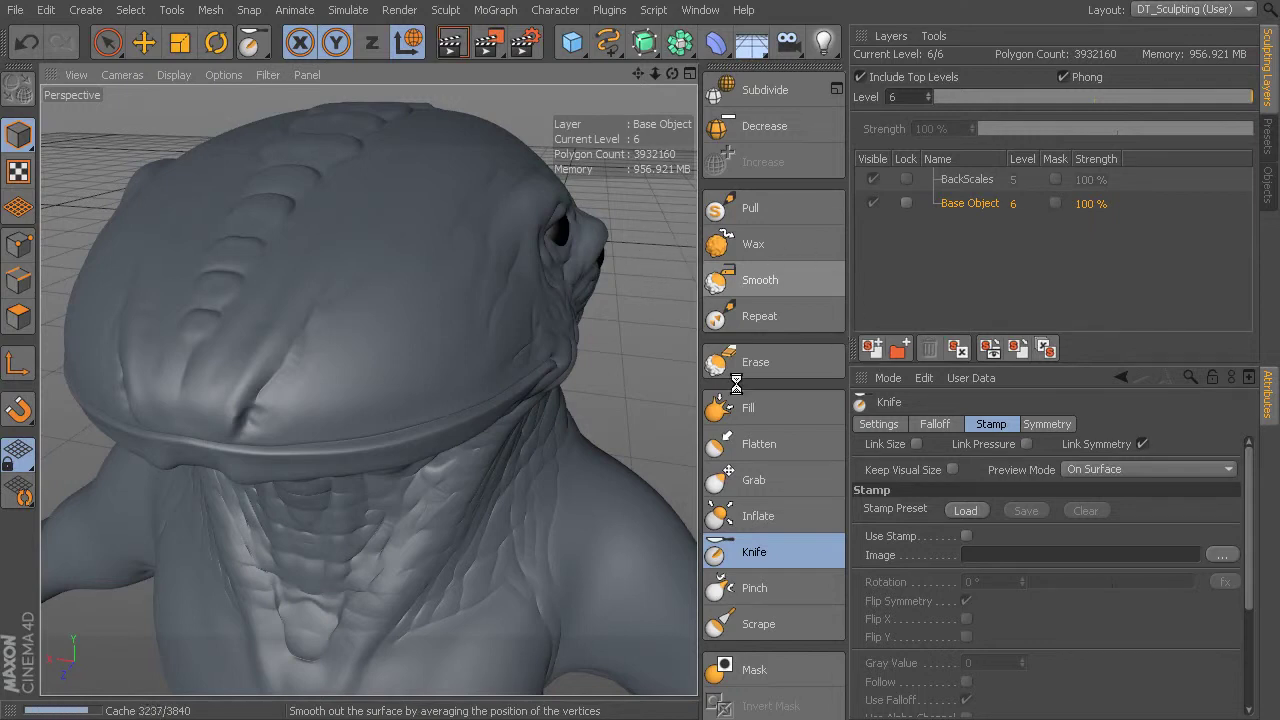
click(868, 349)
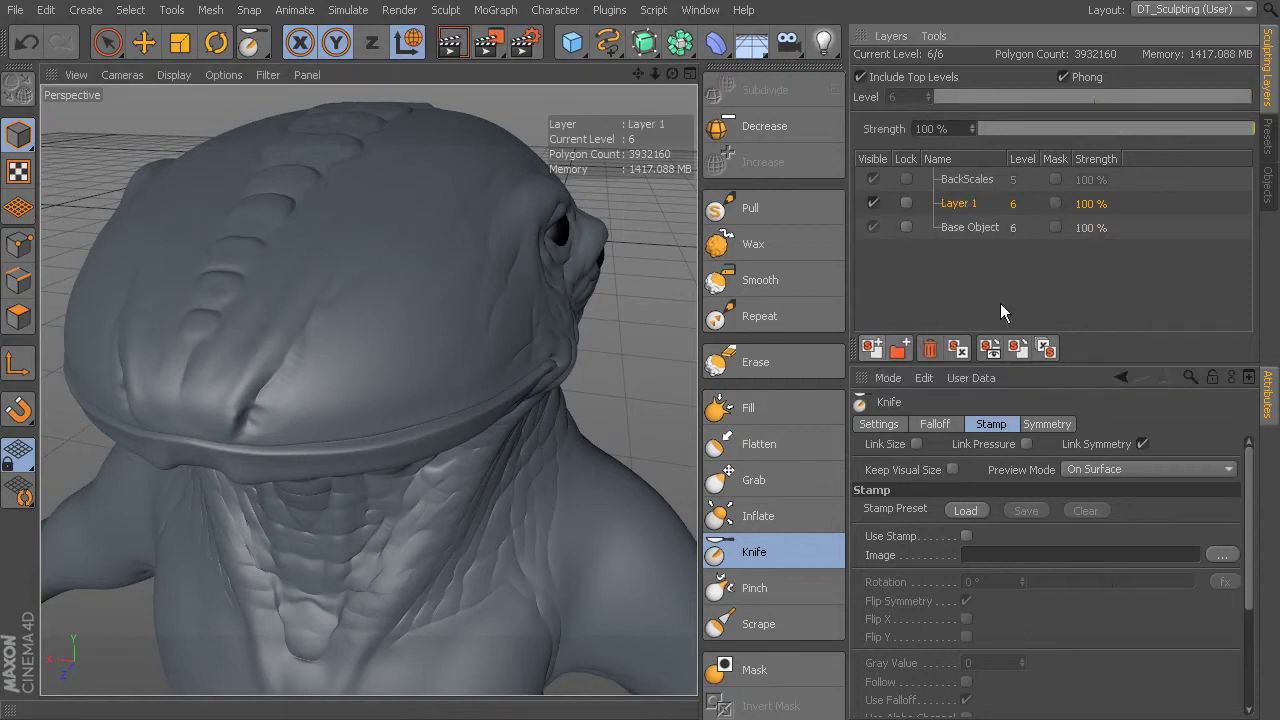
double_click(965, 205)
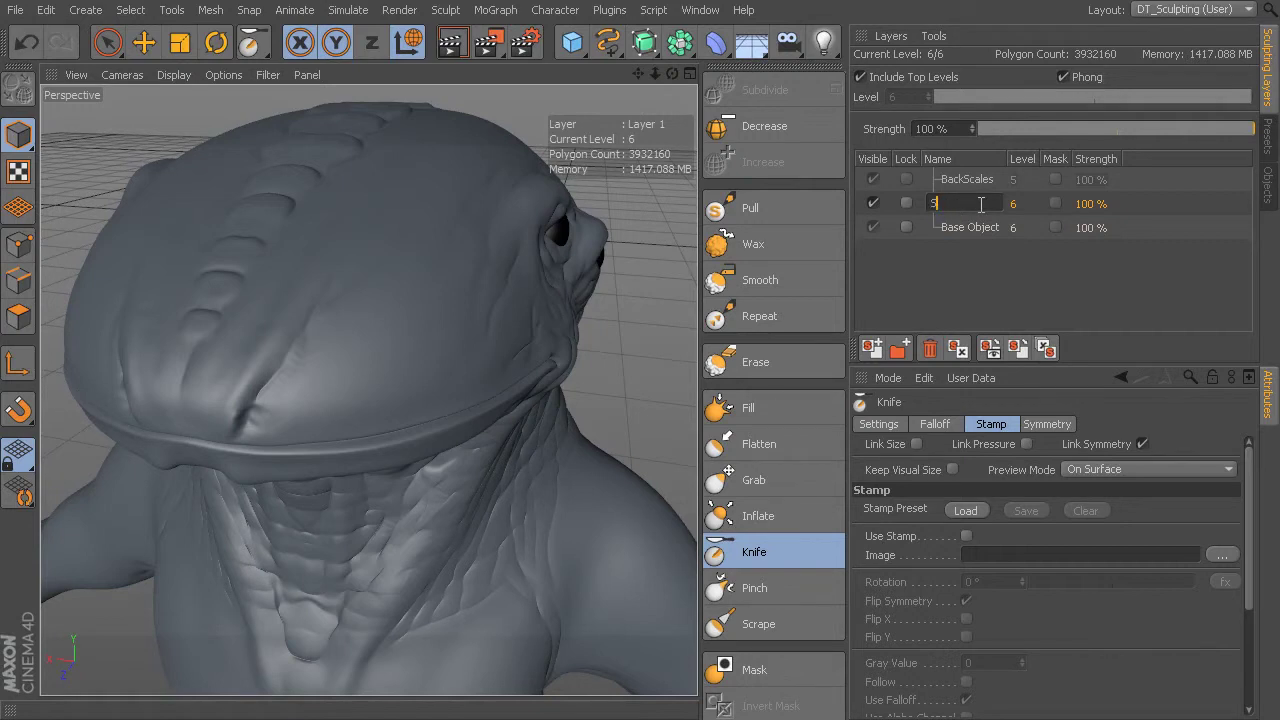
key(Return)
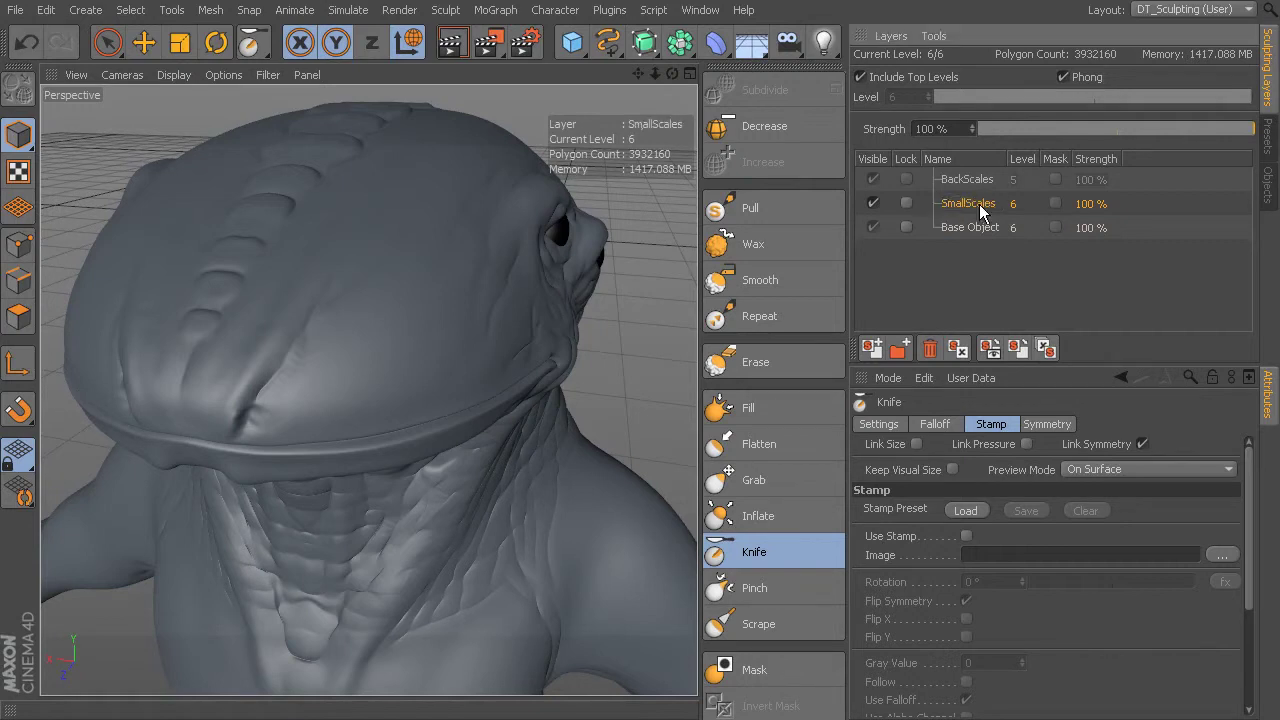
Choose the Wax brush and reduce its size for small scales just above the creature's mouth line
mouse_move(356, 272)
alt+mouse_down()
mouse_move(366, 386)
mouse_move(680, 325)
alt+mouse_up()
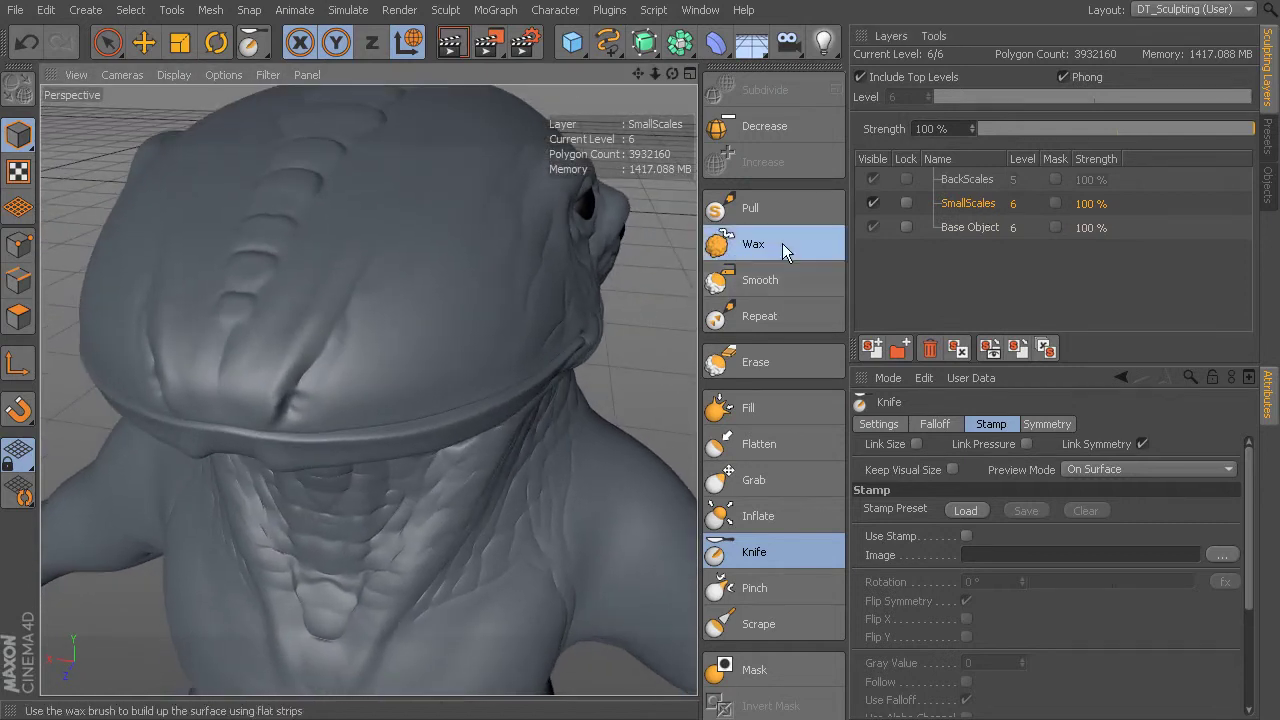
click(783, 244)
alt+drag(642, 366, 650, 320)
alt+right_drag(650, 320, 666, 320)
alt+middle_drag(681, 323, 681, 363)
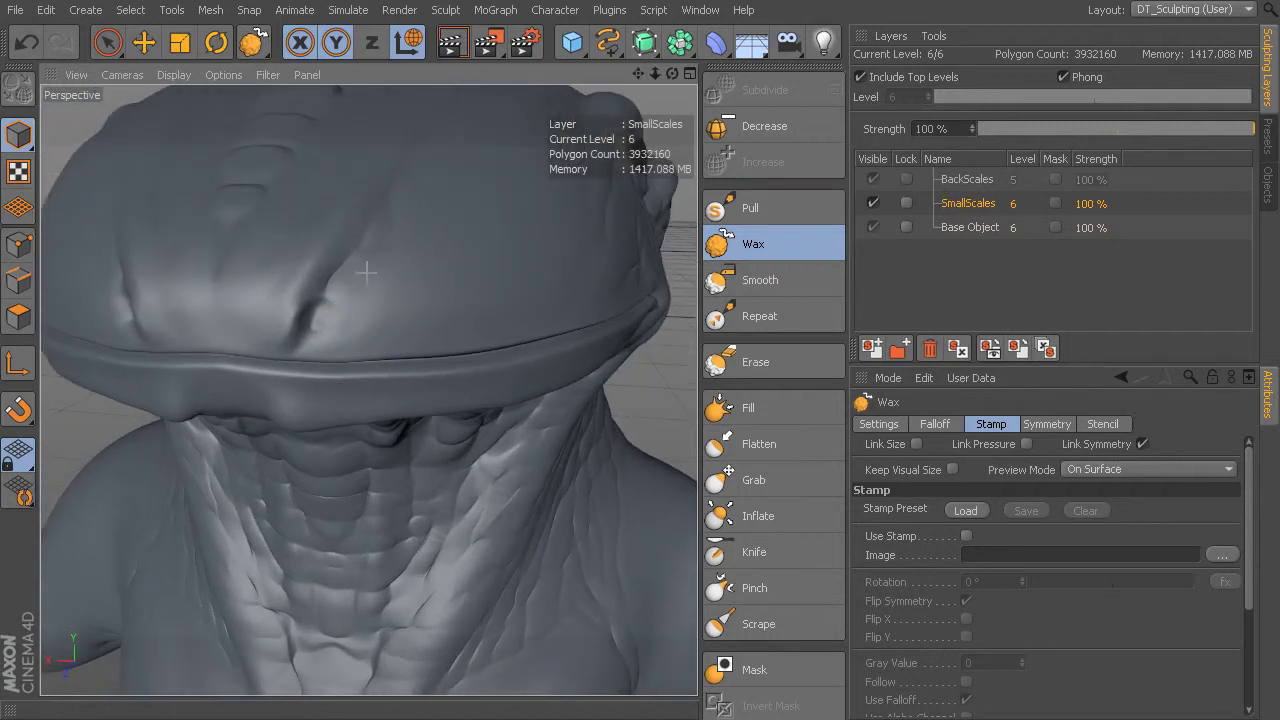
middle_drag(419, 319, 388, 327)
middle_drag(406, 316, 405, 322)
Reshape the Wax brush falloff into a flat plateau with a steep outer drop, trying it on the upper lip
click(940, 424)
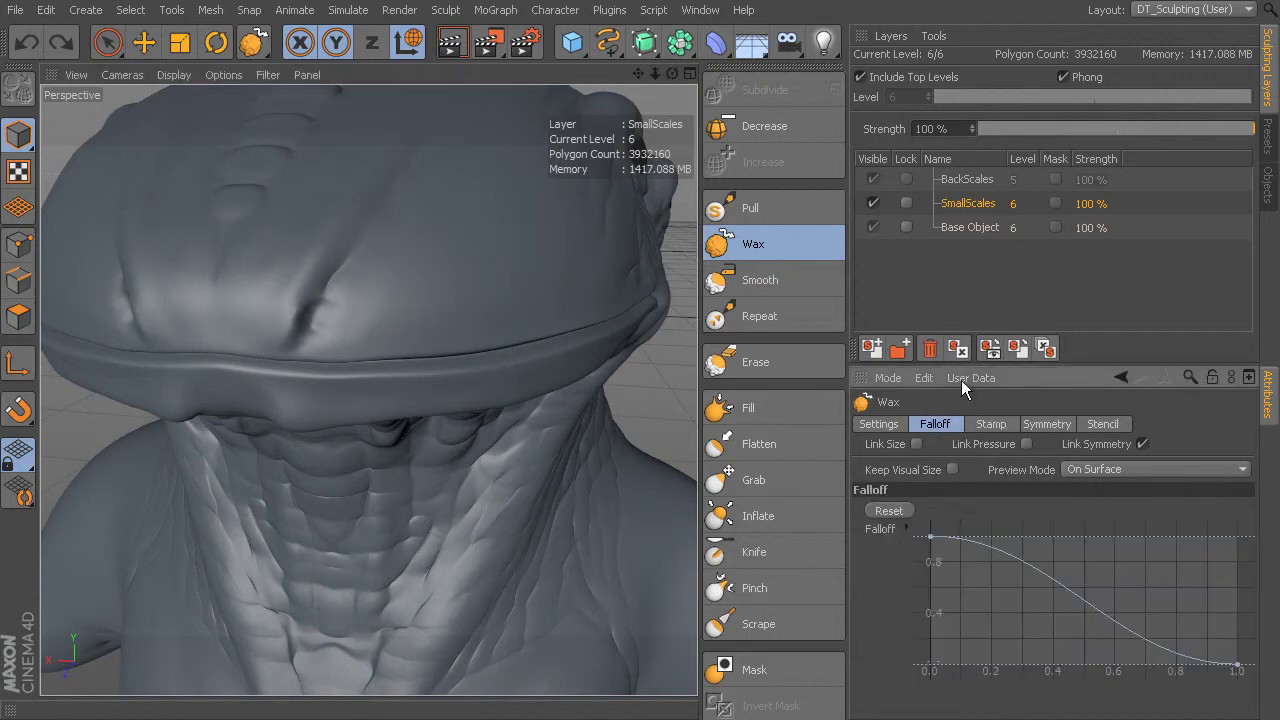
mouse_move(1104, 611)
mouse_down()
mouse_move(1117, 609)
mouse_move(1098, 618)
mouse_up()
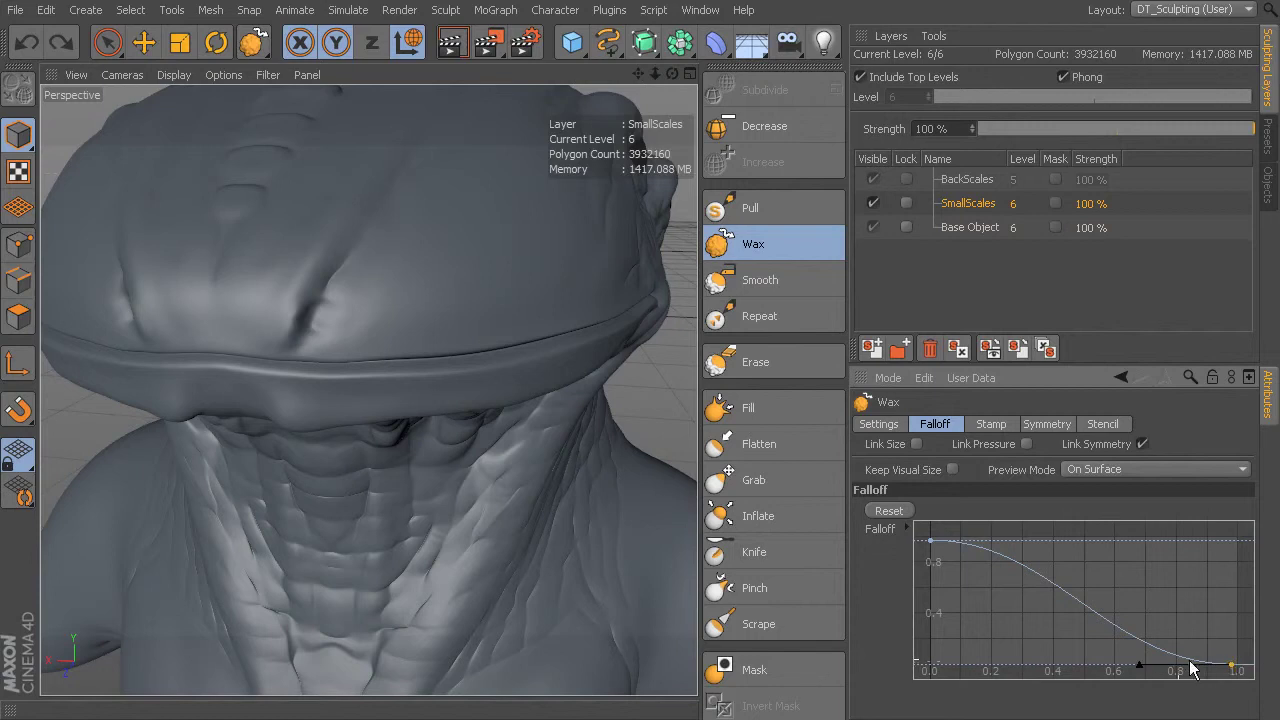
drag(1139, 662, 1208, 558)
click(374, 340)
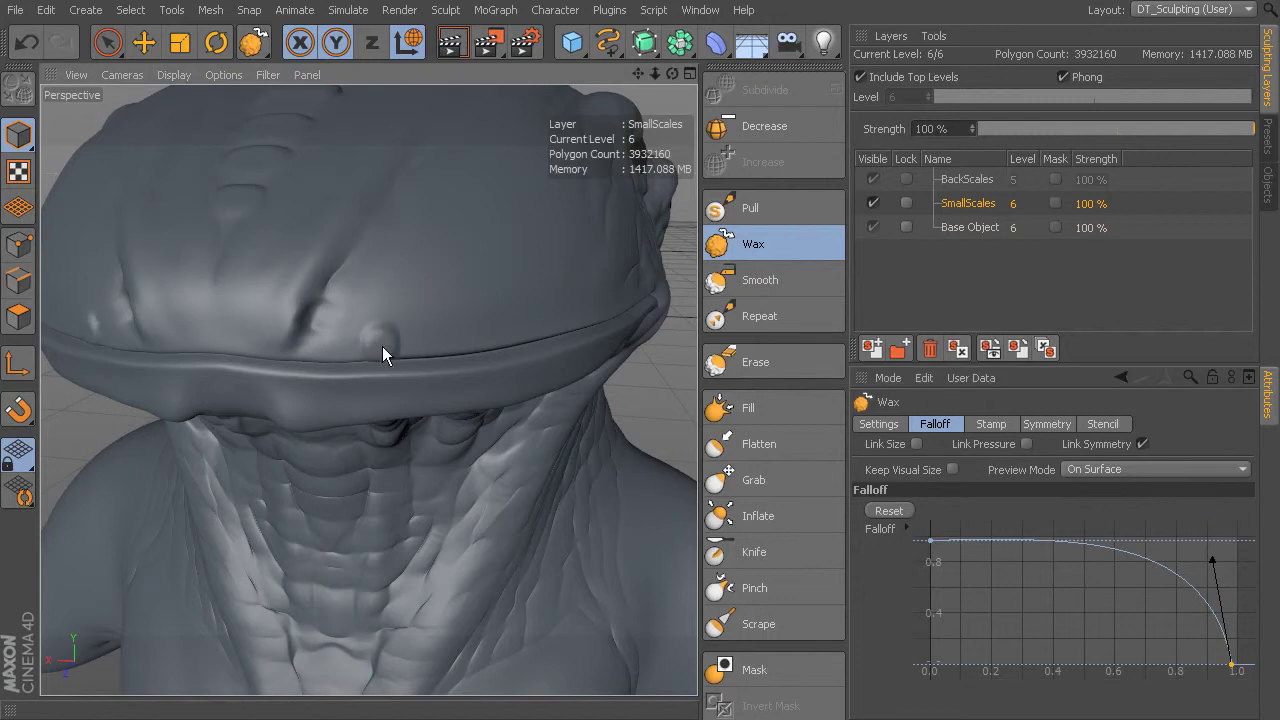
key(ctrl+z)
Sculpt a row of small round wax scales along the upper lip from the front crease to the mouth corner
mouse_move(431, 320)
alt+mouse_down()
mouse_move(483, 314)
mouse_move(485, 327)
alt+mouse_up()
middle_drag(485, 327, 484, 335)
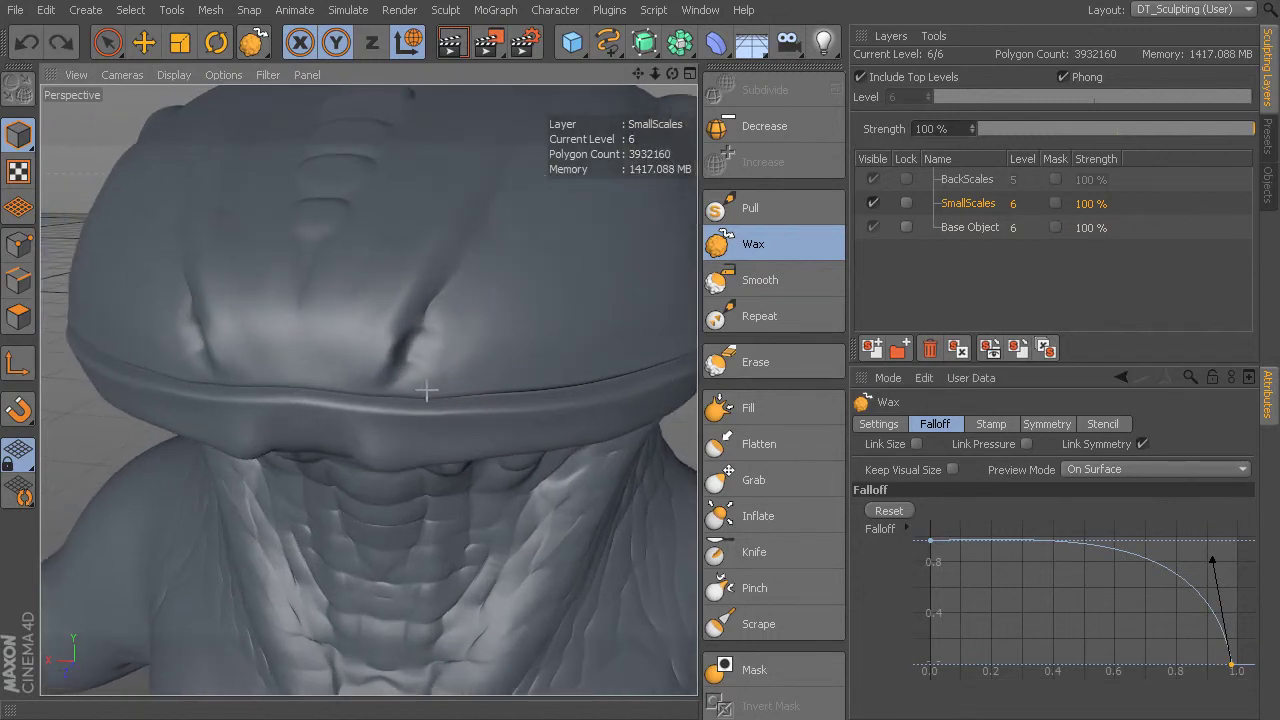
click(430, 381)
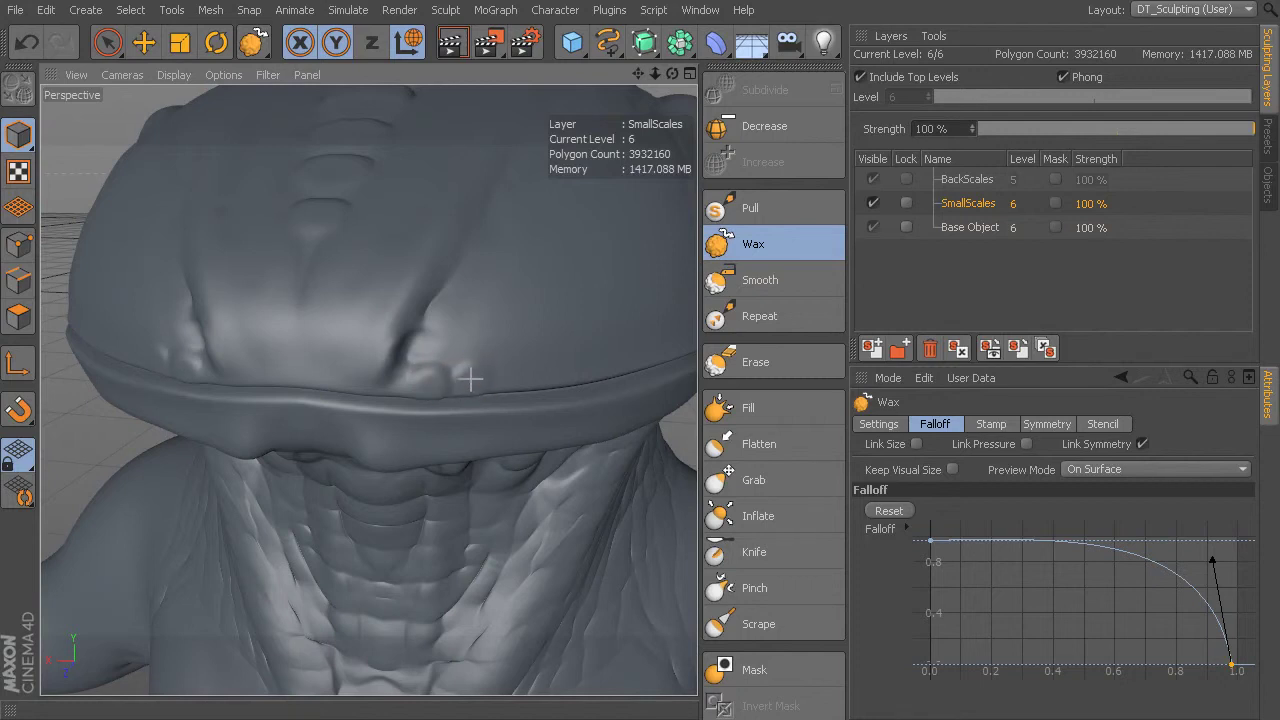
mouse_move(490, 365)
alt+mouse_down()
mouse_move(480, 337)
mouse_move(414, 329)
mouse_move(380, 357)
mouse_move(357, 349)
alt+mouse_up()
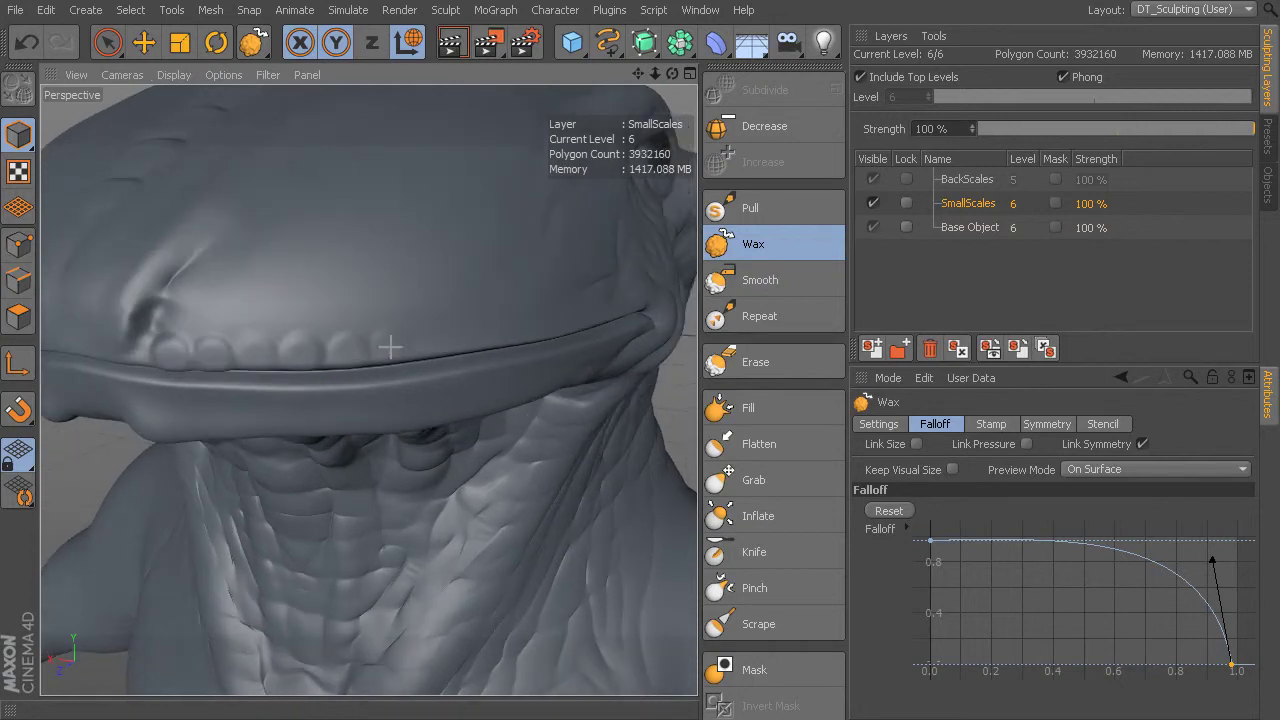
mouse_move(388, 345)
alt+mouse_down()
mouse_move(364, 383)
mouse_move(508, 360)
mouse_move(403, 380)
alt+mouse_up()
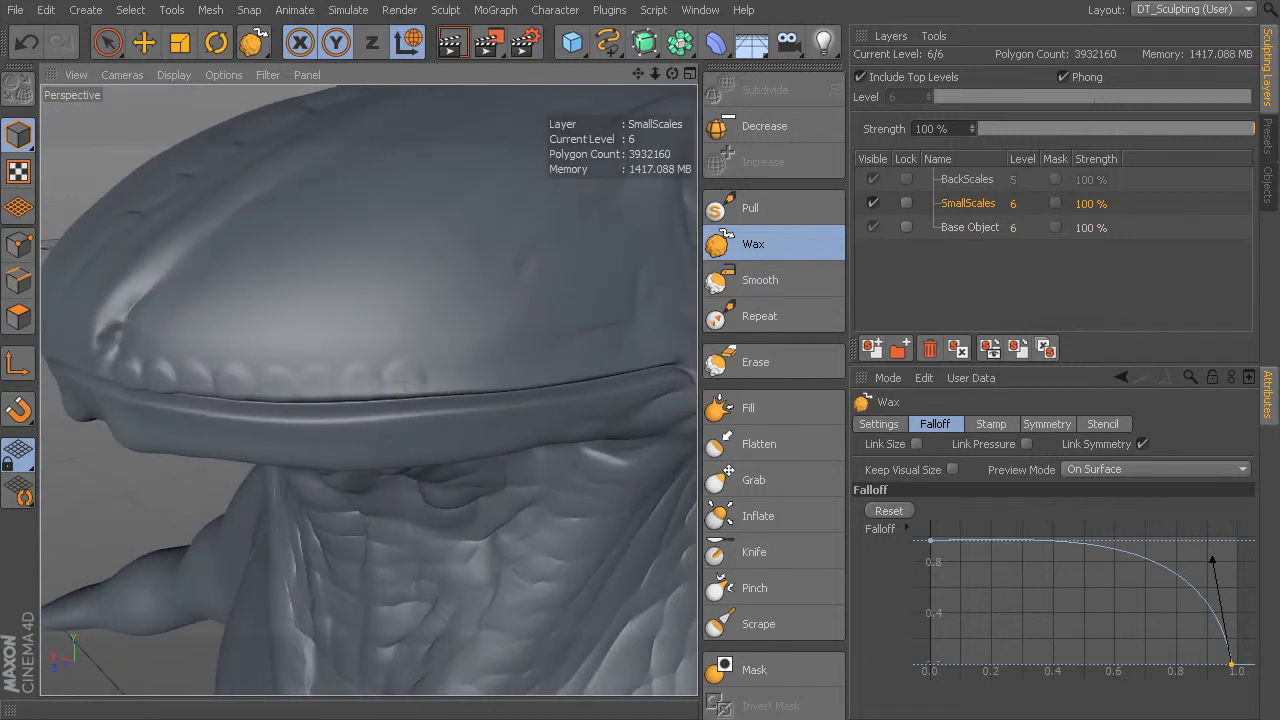
alt+drag(474, 379, 449, 377)
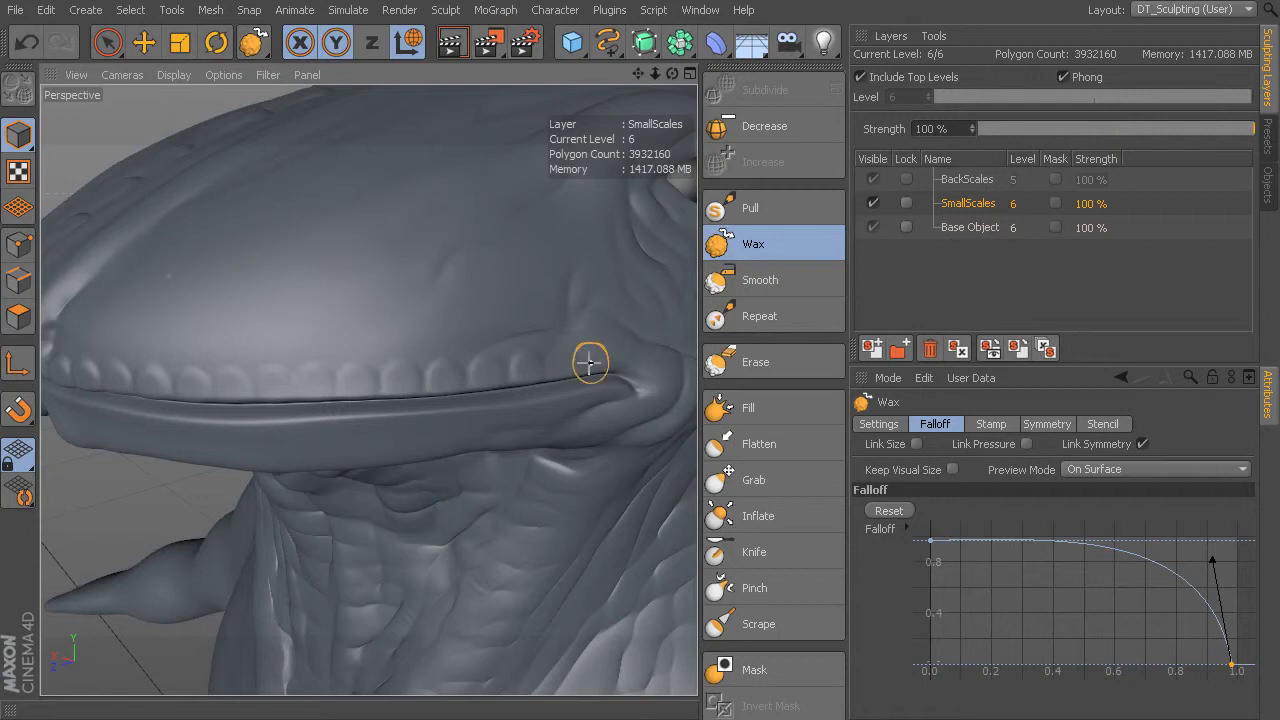
Sculpt a matching row of small wax scales along the lower lip from the front towards the mouth corner
mouse_move(598, 361)
alt+mouse_down()
mouse_move(500, 364)
mouse_move(606, 337)
alt+mouse_up()
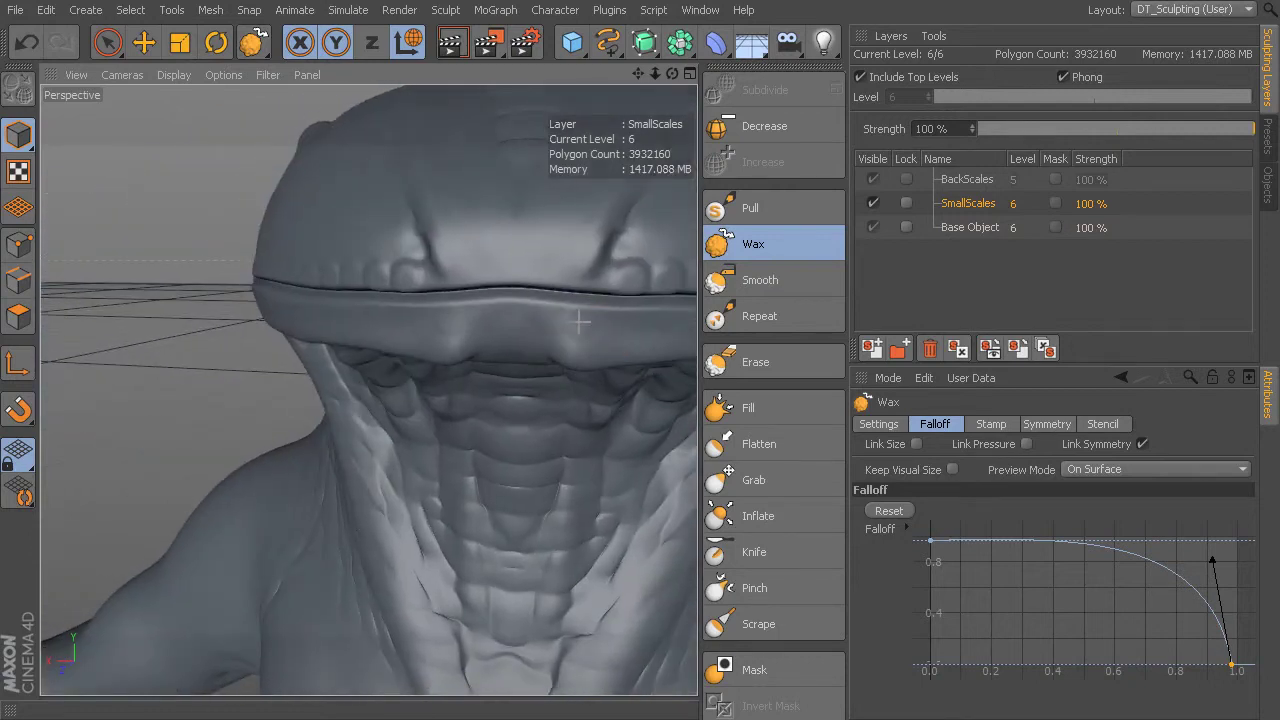
alt+drag(540, 314, 571, 337)
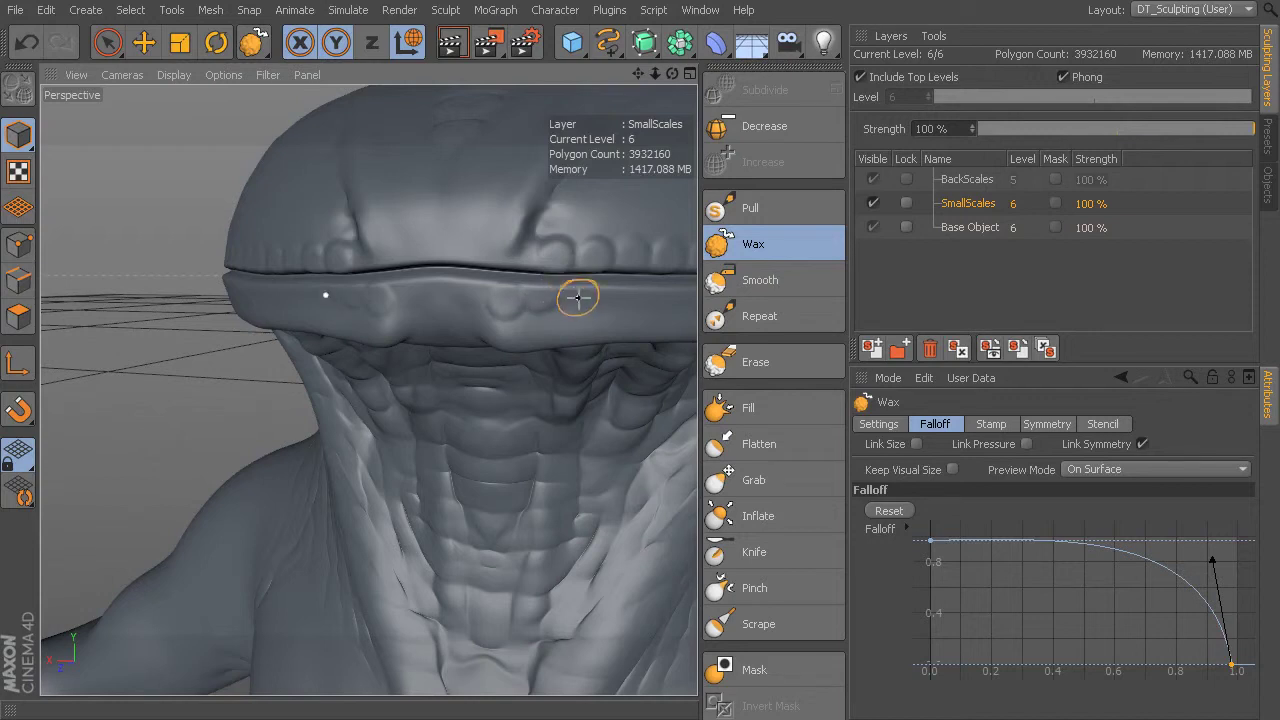
mouse_move(576, 293)
alt+mouse_down()
mouse_move(600, 297)
mouse_move(434, 311)
mouse_move(443, 303)
alt+mouse_up()
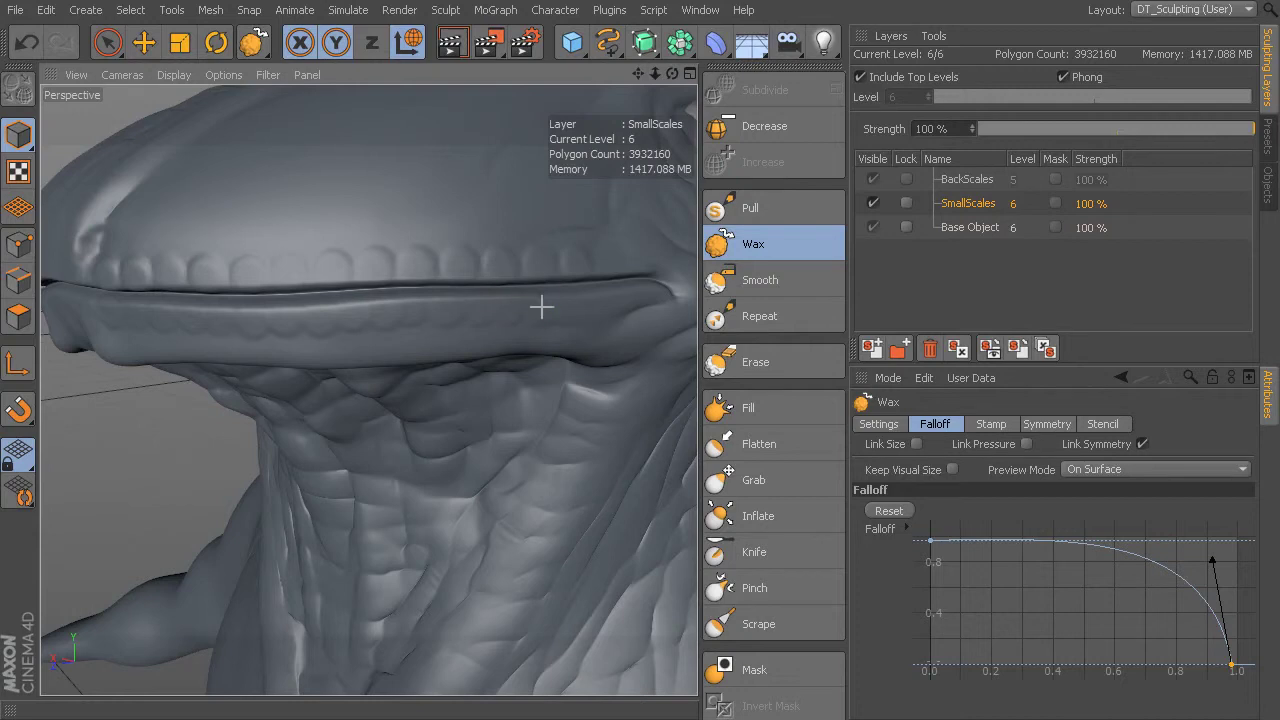
alt+drag(572, 300, 449, 306)
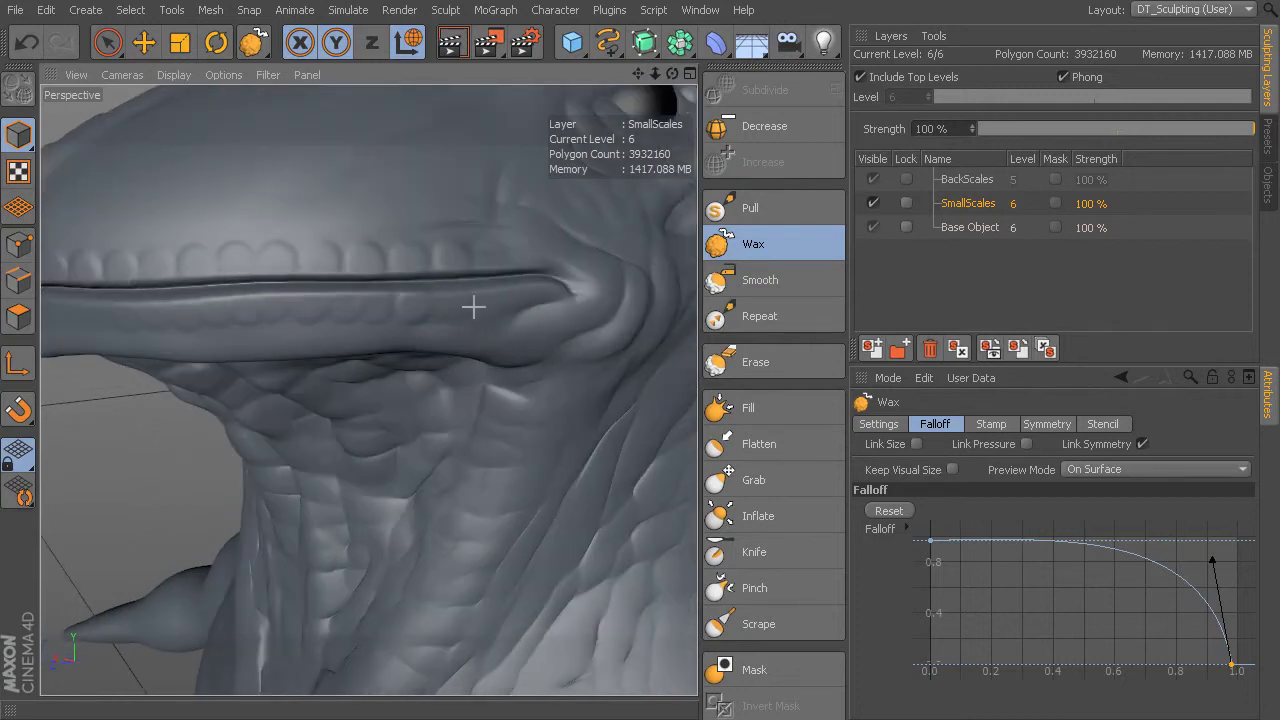
Undo the last wax dab and sculpt small scales at the middle of the upper lip, between the front creases
mouse_move(515, 294)
alt+mouse_down()
mouse_move(491, 297)
mouse_move(560, 297)
alt+mouse_up()
middle_drag(544, 305, 539, 305)
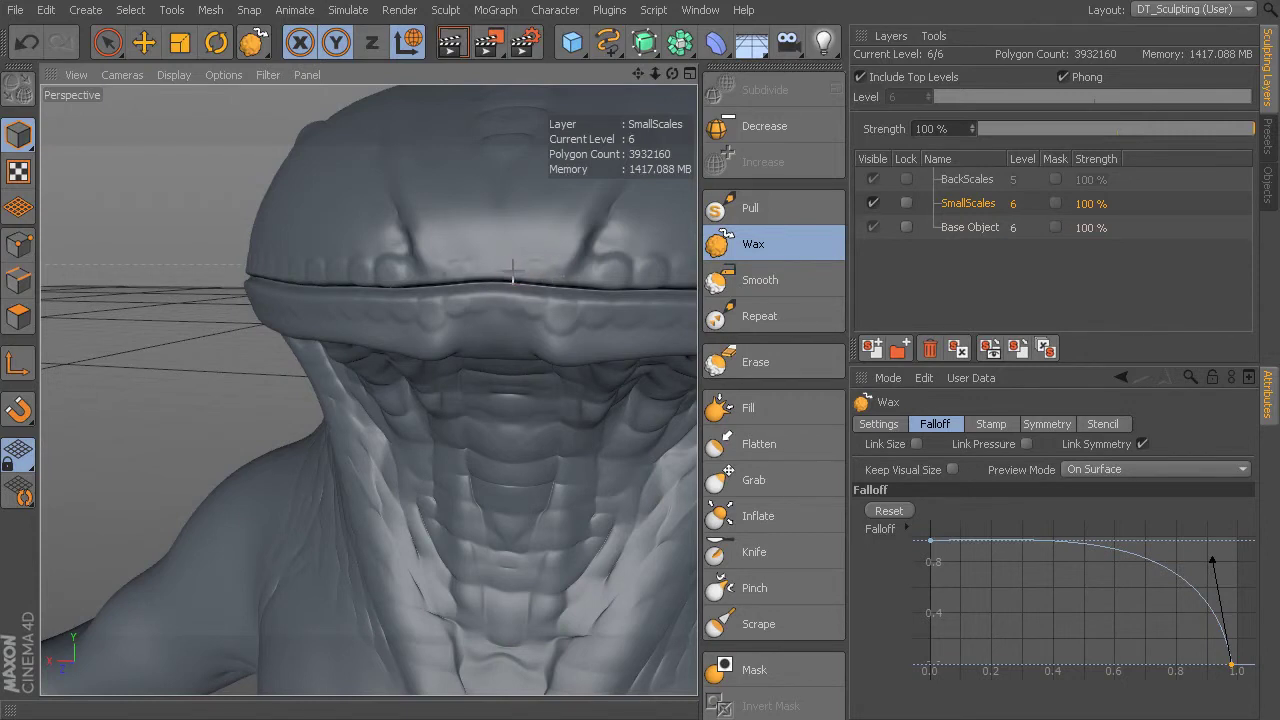
key(ctrl+z)
drag(512, 269, 494, 268)
Switch to the Knife brush and shrink it to a size of about 1.2 for outlining small scales
mouse_move(593, 258)
alt+mouse_down()
mouse_move(494, 334)
mouse_move(516, 356)
alt+mouse_up()
click(791, 553)
scroll(453, 383, up, 2)
alt+drag(452, 382, 474, 394)
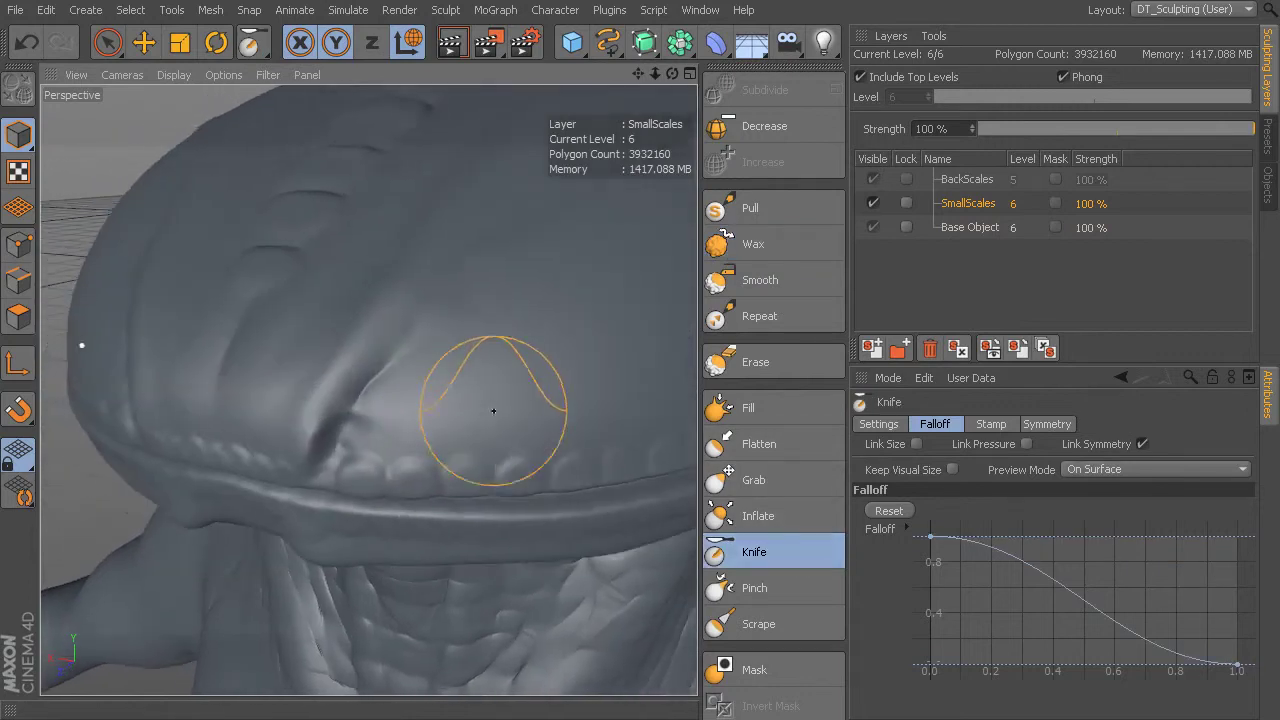
middle_drag(474, 394, 406, 422)
alt+drag(460, 386, 456, 403)
alt+drag(394, 520, 439, 486)
alt+drag(368, 389, 412, 485)
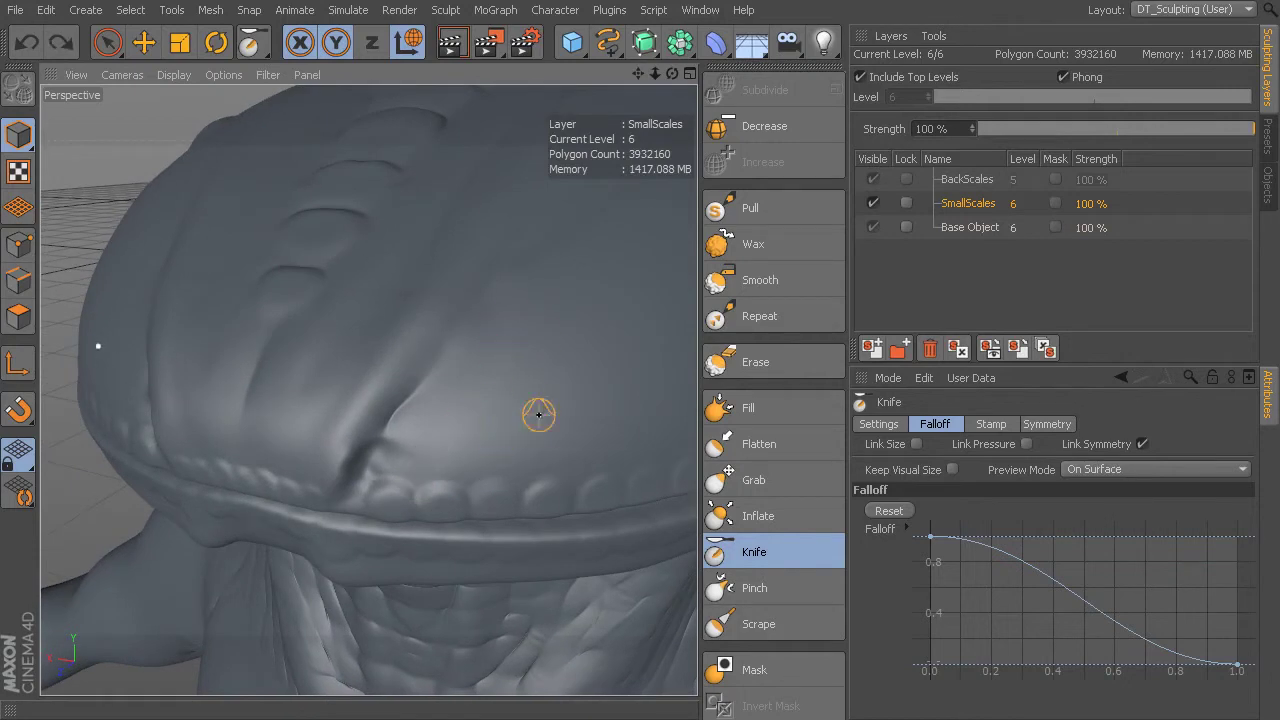
middle_drag(527, 404, 523, 409)
Try to cut a round scale outline with the Knife brush just above the upper lip's scale row
alt+drag(620, 274, 500, 383)
drag(443, 423, 447, 406)
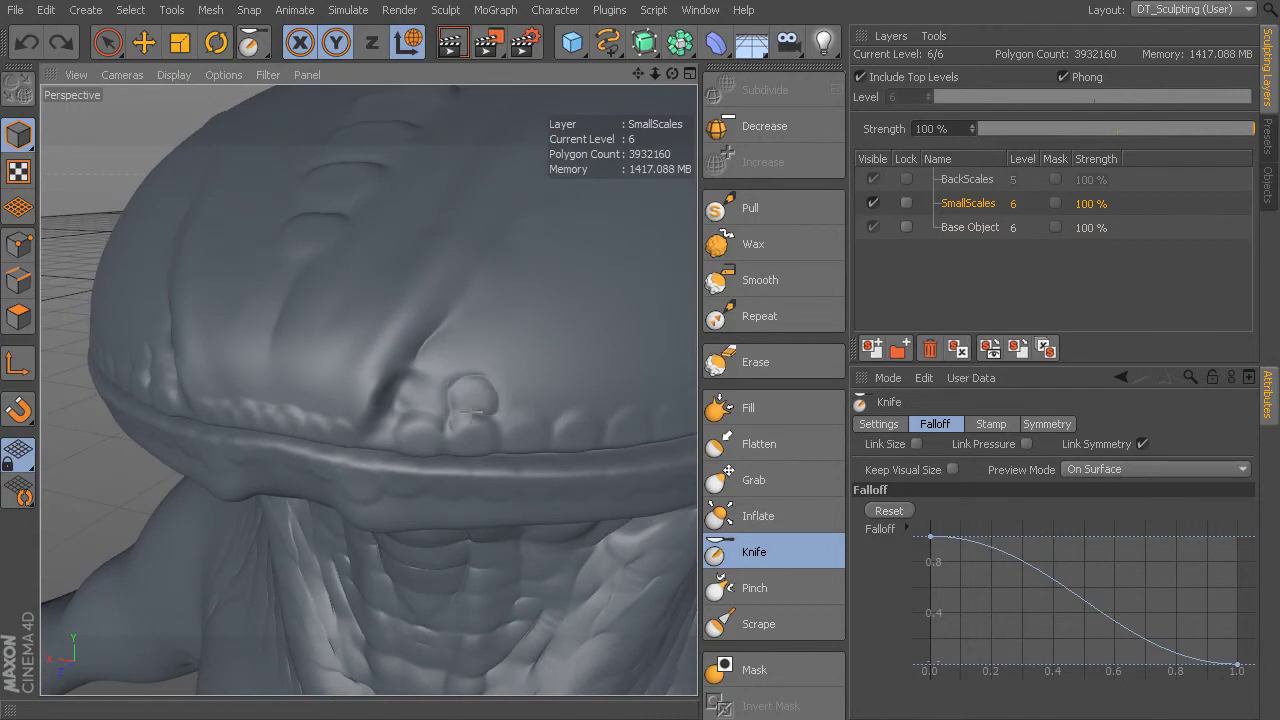
alt+drag(528, 343, 643, 380)
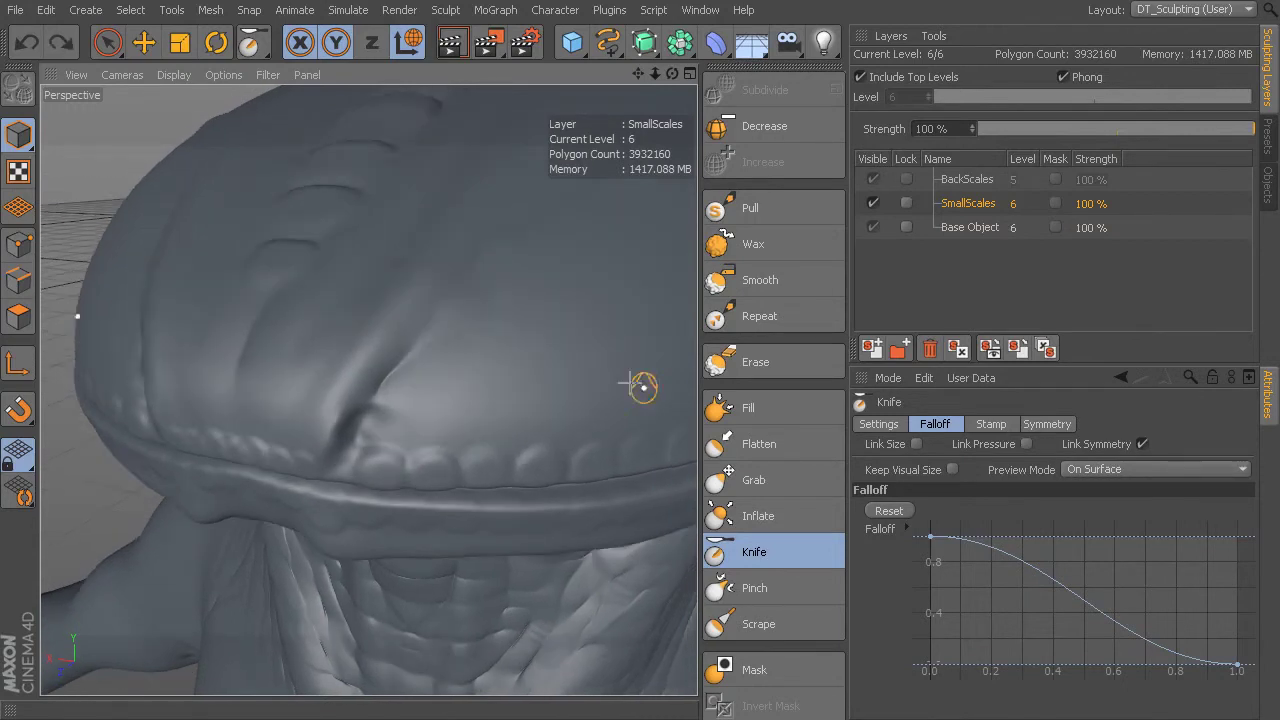
Set the Knife brush's Pinch to 0.87 and frame the front crease above the upper lip
click(907, 430)
scroll(1232, 590, down, 1)
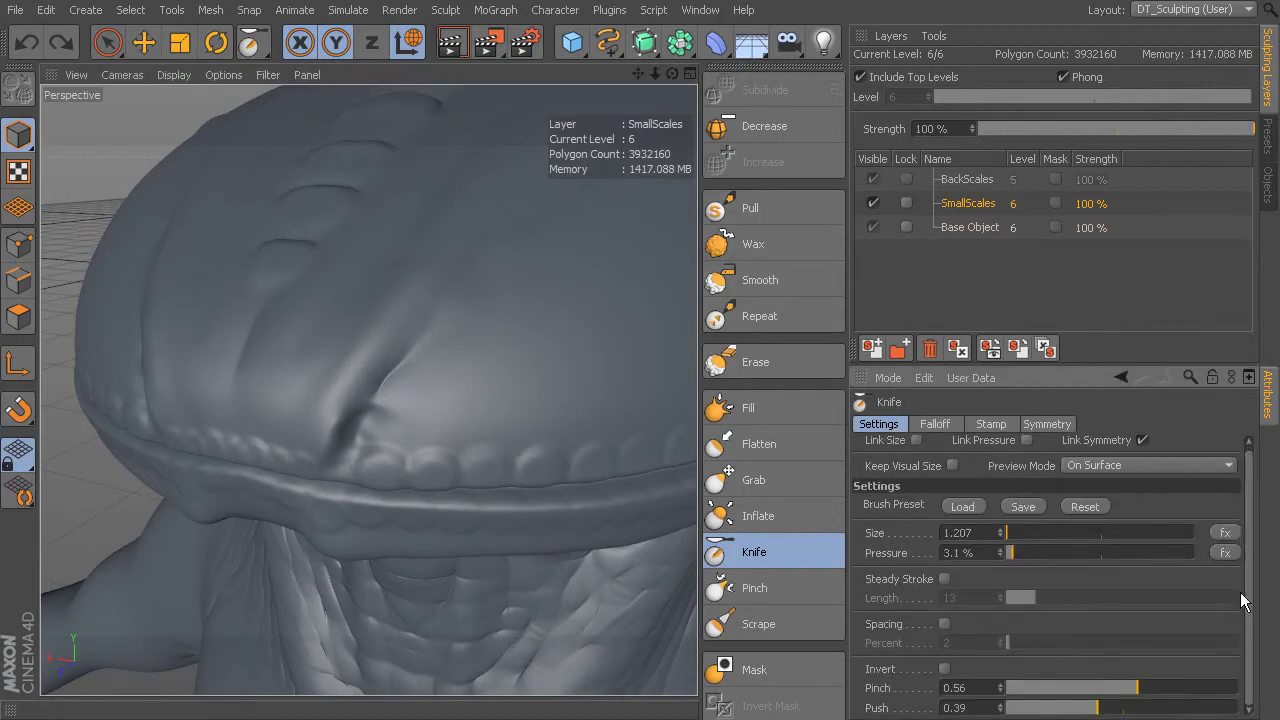
drag(1153, 692, 1200, 699)
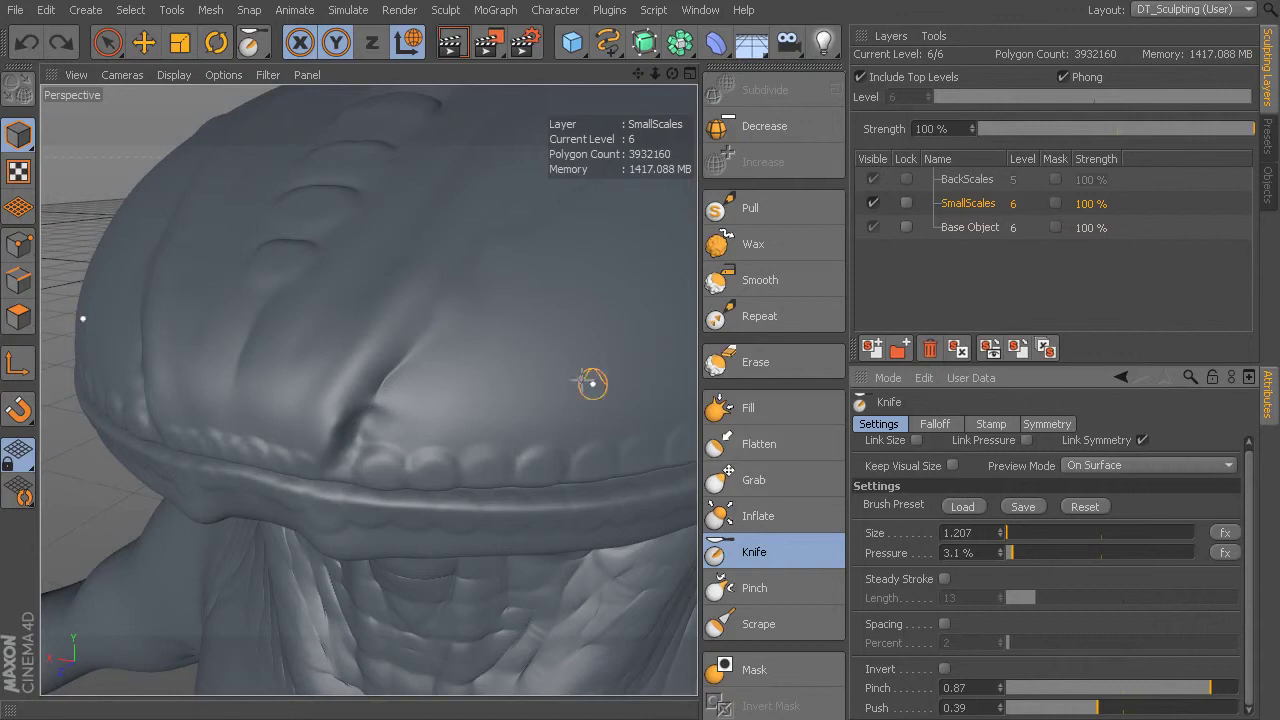
alt+drag(568, 372, 572, 322)
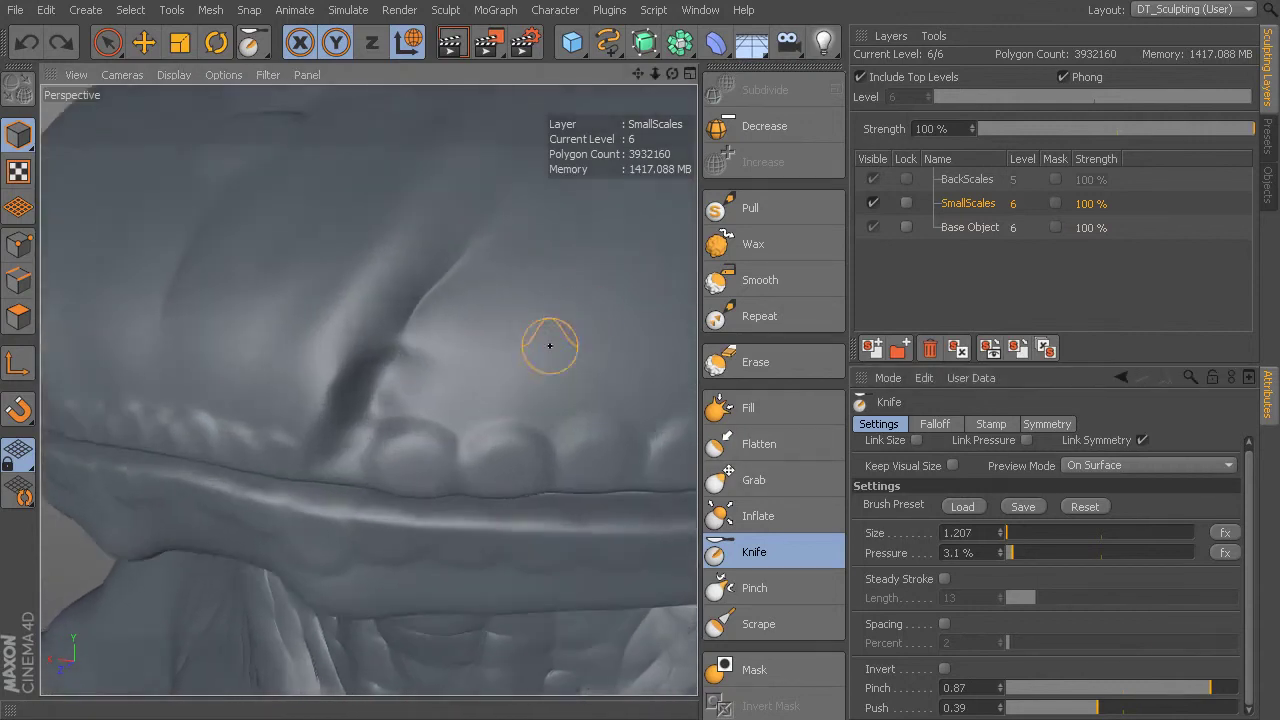
Outline two scales beside the front crease above the upper lip with the Knife brush and lower its pressure to 1.1%
alt+right_drag(538, 345, 523, 352)
alt+drag(491, 385, 470, 390)
drag(371, 446, 376, 412)
mouse_move(428, 357)
mouse_down()
mouse_move(452, 396)
mouse_move(440, 432)
mouse_move(378, 430)
mouse_up()
alt+right_drag(482, 372, 520, 391)
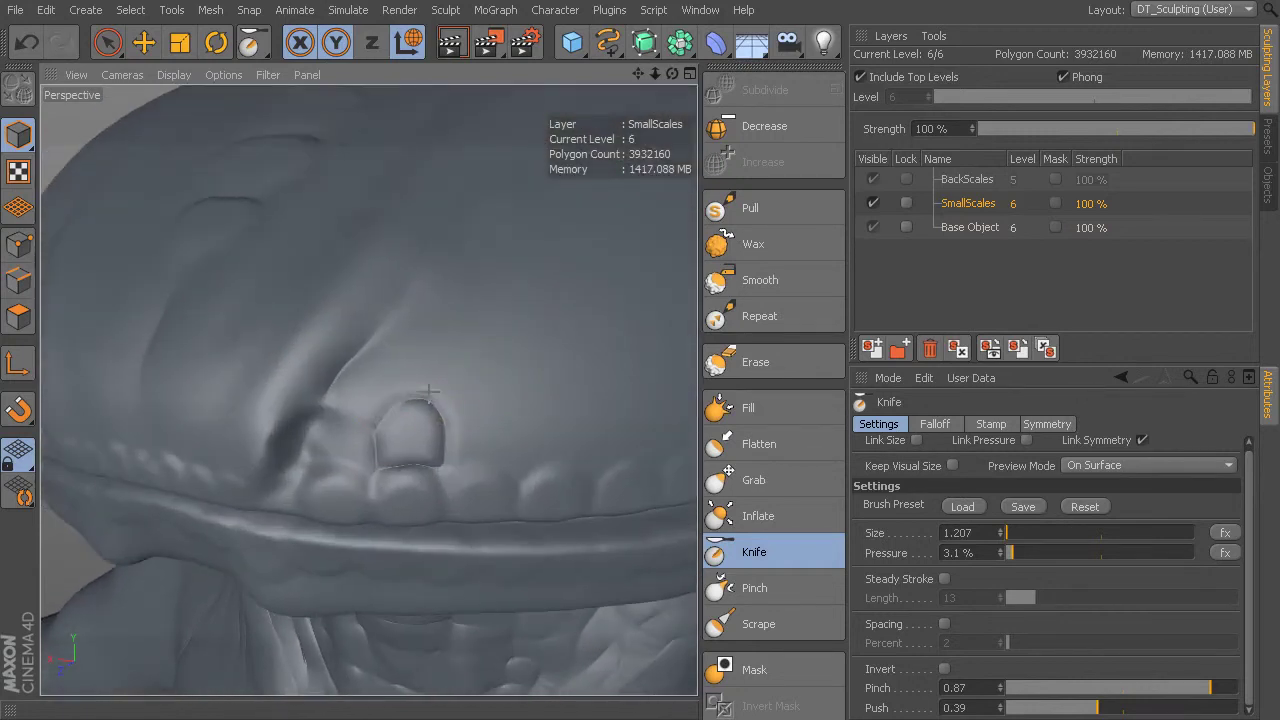
mouse_move(338, 402)
mouse_down()
mouse_move(346, 362)
mouse_move(390, 340)
mouse_move(420, 372)
mouse_move(412, 394)
mouse_move(366, 386)
mouse_move(465, 387)
mouse_up()
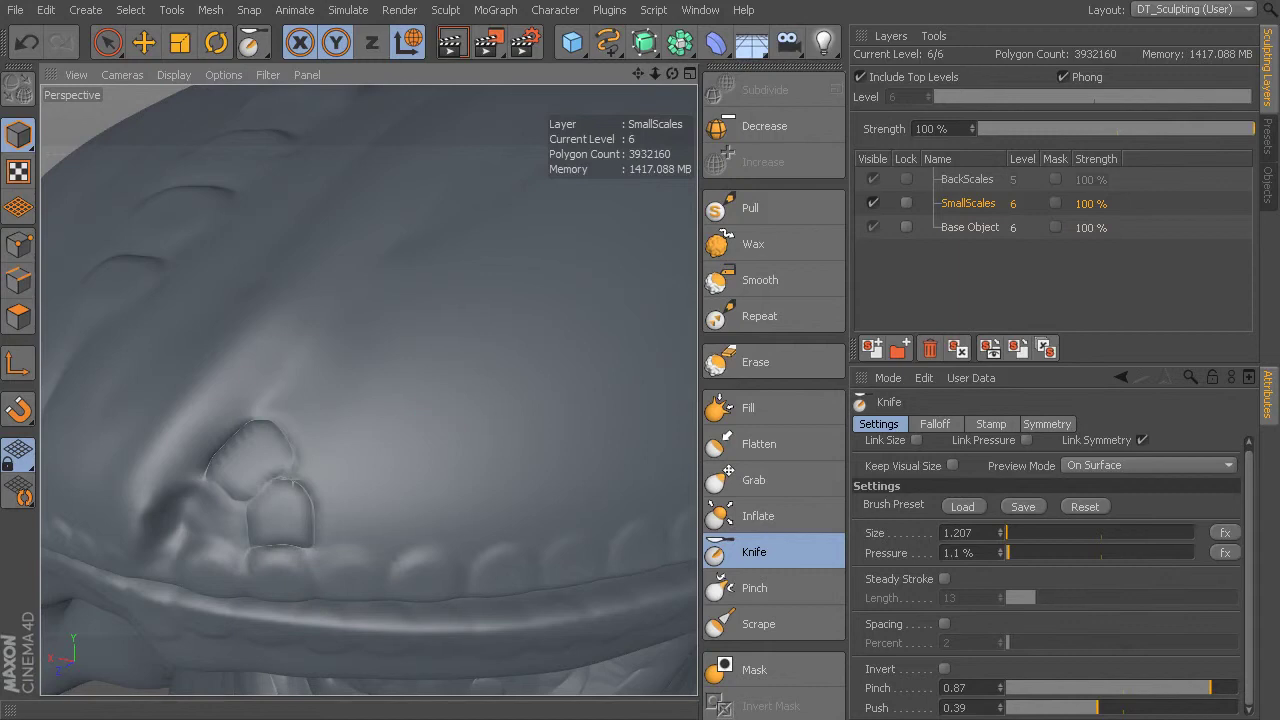
Extend the scales beside the front crease into a cluster of interlocking rounded Knife outlines that meets the upper lip row
mouse_move(367, 458)
mouse_down()
mouse_move(388, 498)
mouse_move(372, 545)
mouse_up()
alt+drag(406, 366, 334, 471)
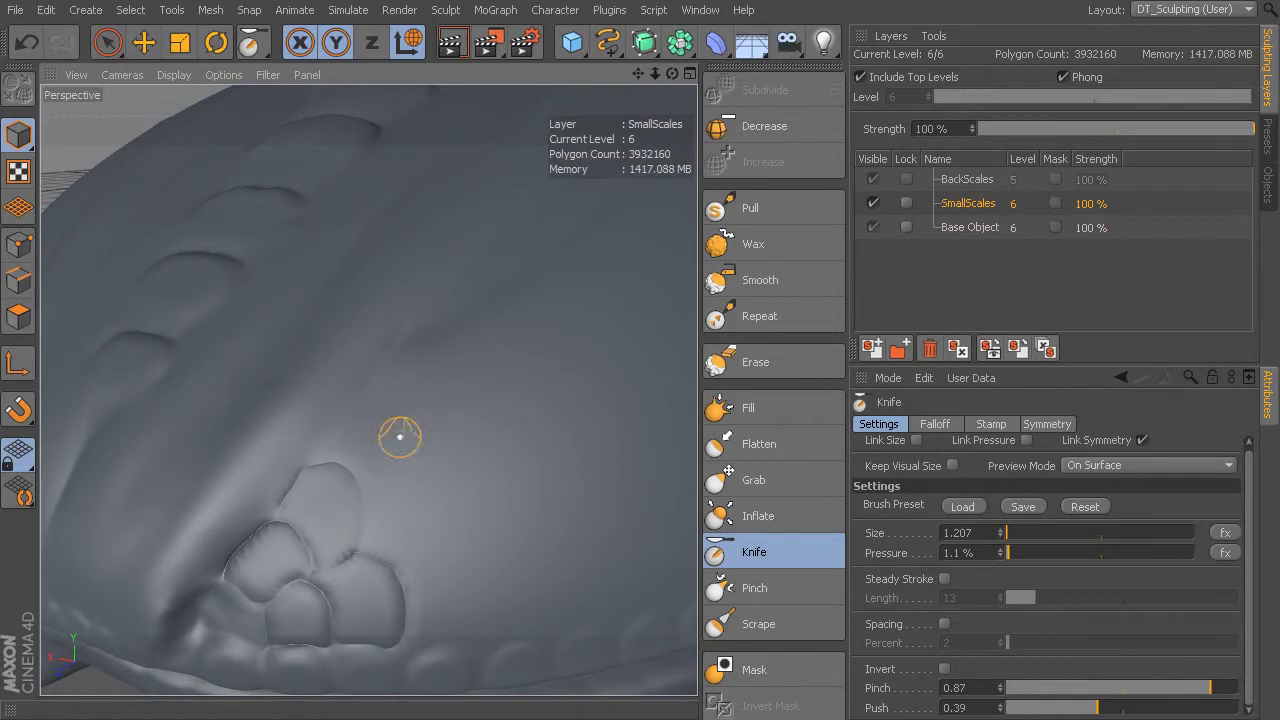
mouse_move(382, 475)
mouse_down()
mouse_move(436, 496)
mouse_move(432, 555)
mouse_up()
alt+drag(489, 483, 461, 491)
alt+drag(326, 503, 343, 491)
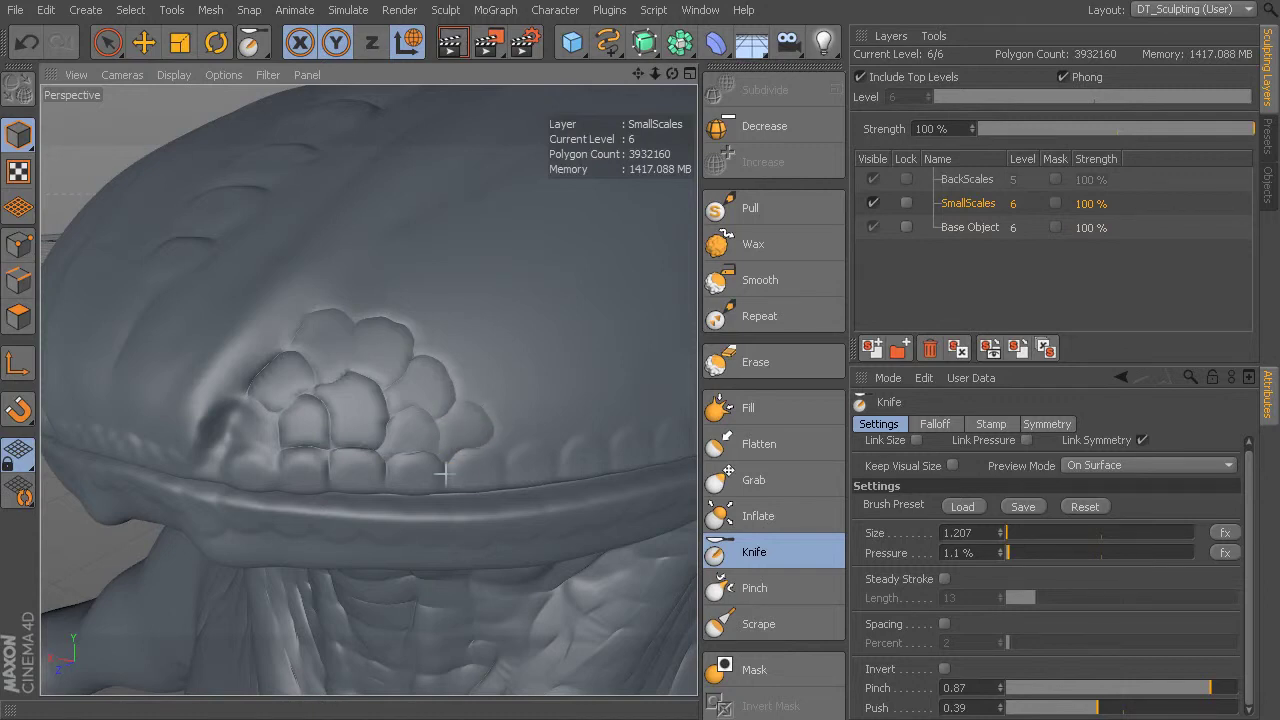
alt+drag(492, 375, 394, 394)
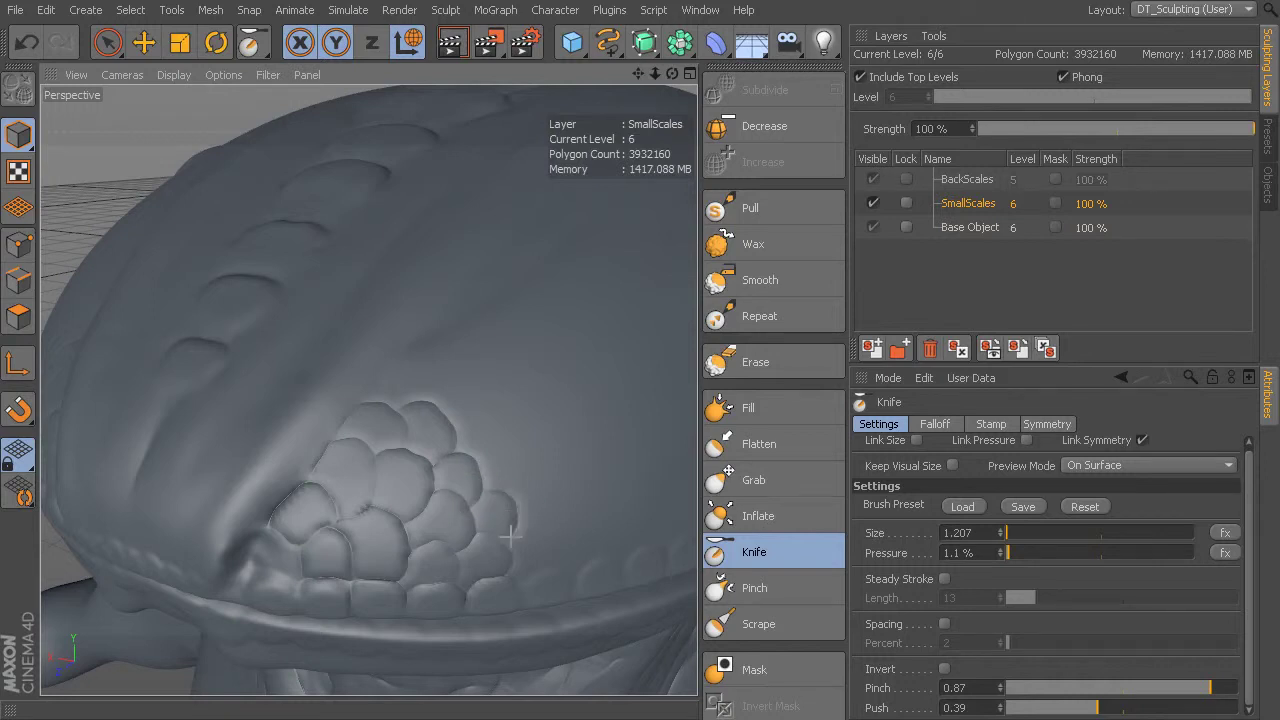
Lightly outline one large rounded scale, narrowing downward, at the centre of the chest with the Knife brush
alt+drag(569, 443, 589, 397)
alt+right_drag(589, 397, 571, 383)
mouse_move(571, 383)
alt+mouse_down()
mouse_move(529, 394)
mouse_move(540, 414)
mouse_move(566, 406)
alt+mouse_up()
alt+middle_drag(566, 406, 440, 200)
alt+right_drag(440, 200, 483, 340)
alt+drag(483, 340, 509, 346)
alt+right_drag(509, 346, 523, 343)
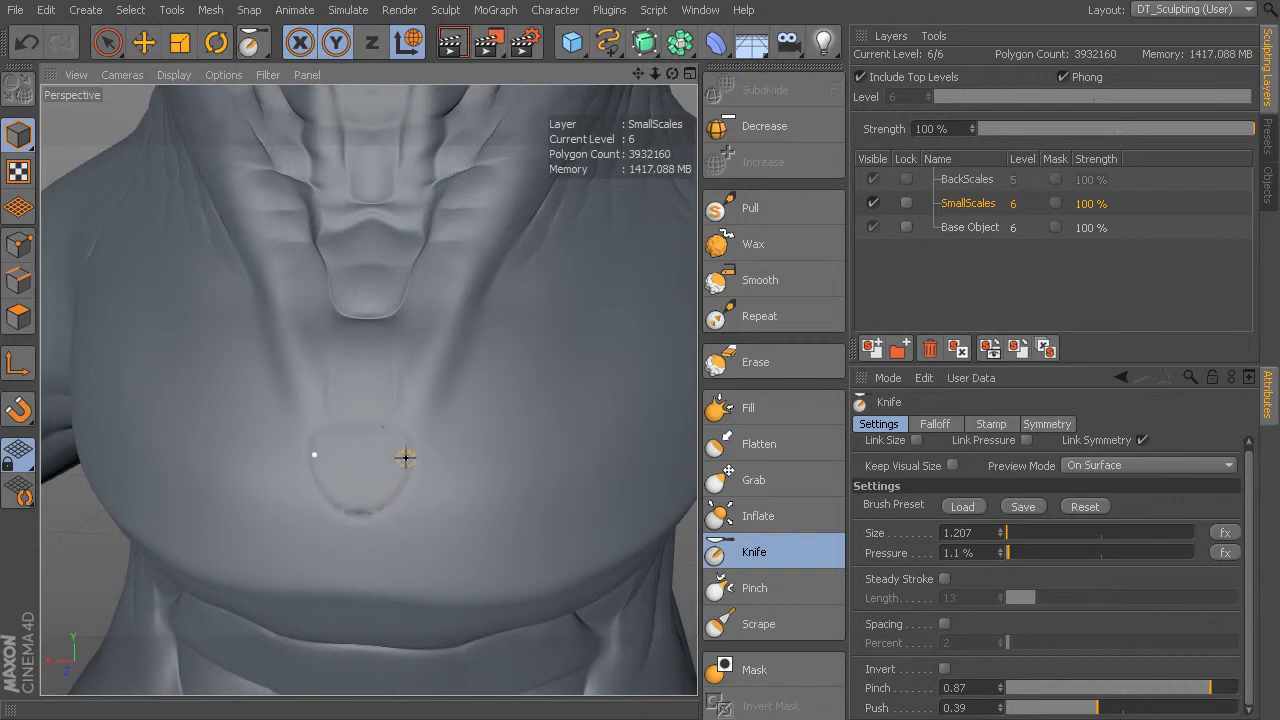
middle_drag(415, 458, 406, 458)
Recut the central chest scale at Knife pressure 3.5% and size about 1.8, and outline scales below it down to the chest's lower edge
alt+drag(450, 481, 478, 465)
drag(1012, 552, 1014, 552)
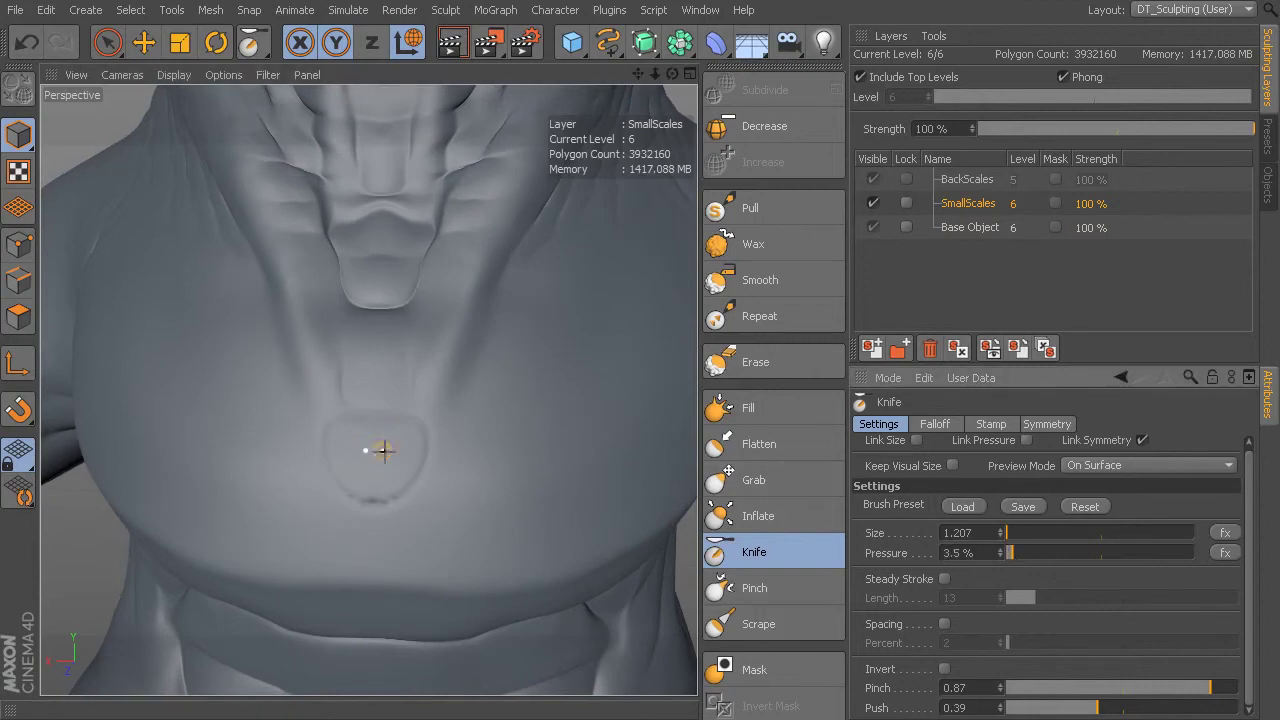
middle_drag(374, 449, 414, 449)
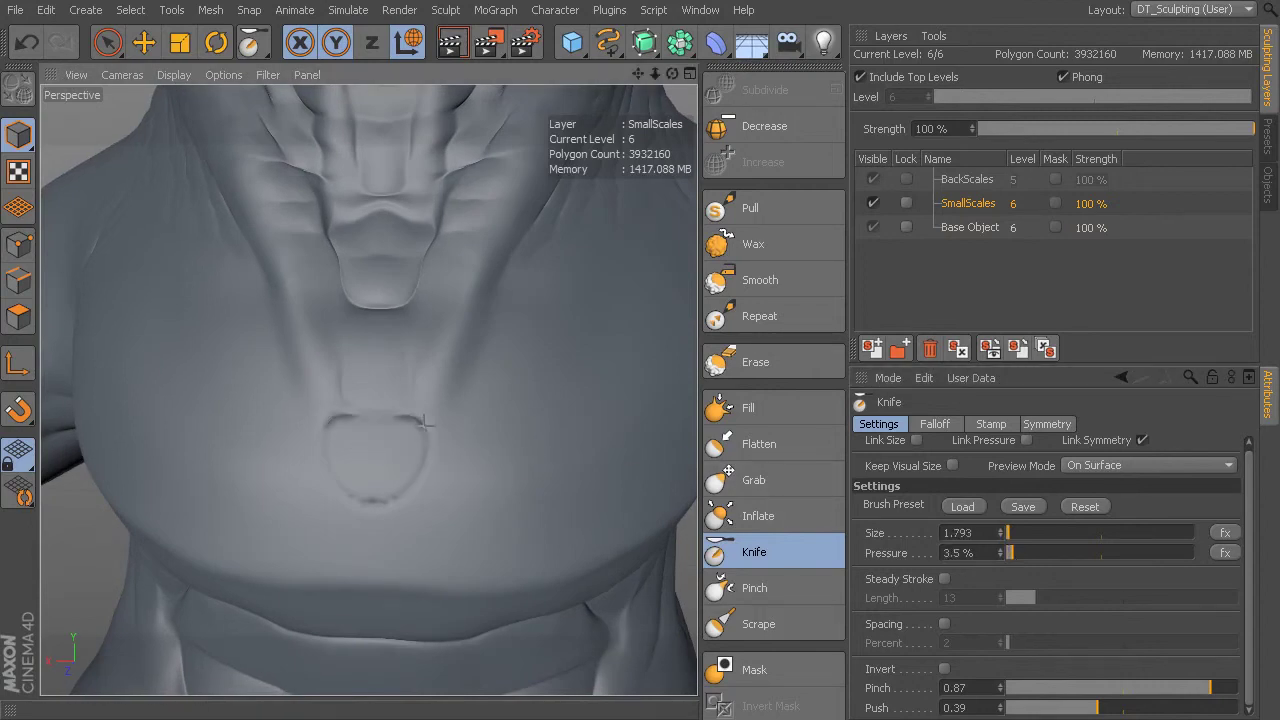
mouse_move(428, 426)
mouse_down()
mouse_move(414, 514)
mouse_move(394, 503)
mouse_move(404, 506)
mouse_up()
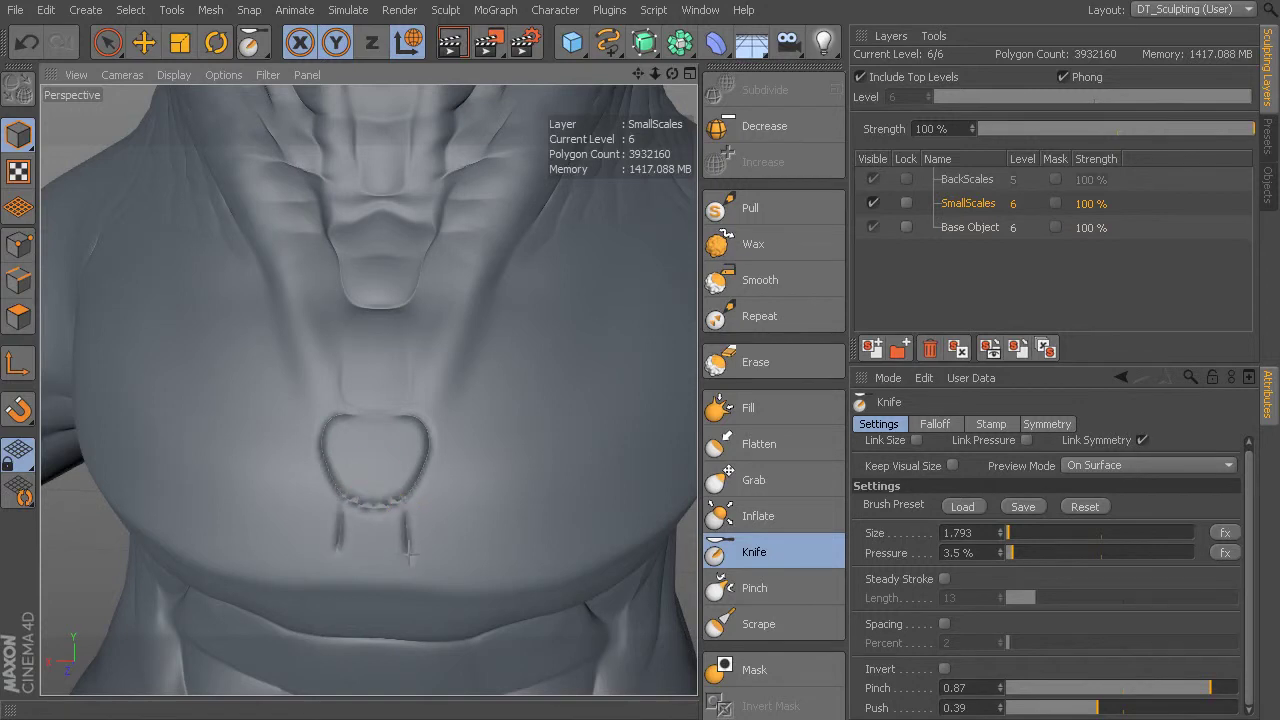
mouse_move(411, 558)
mouse_down()
mouse_move(409, 573)
mouse_move(364, 576)
mouse_move(434, 517)
mouse_move(431, 496)
mouse_move(398, 487)
mouse_move(404, 542)
mouse_move(371, 486)
mouse_move(406, 457)
mouse_move(432, 474)
mouse_move(425, 546)
mouse_up()
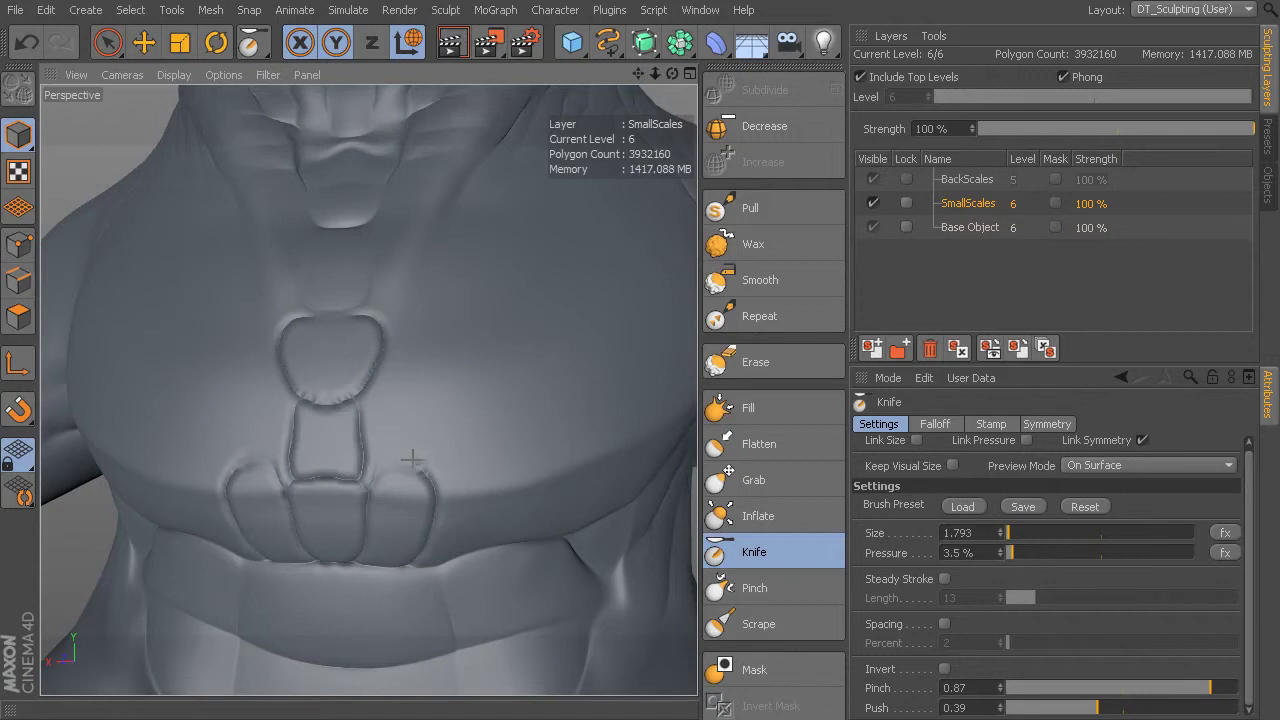
Tighten the outlines of the central chest scales with the Pinch brush and compare the result by undoing and redoing the strokes
click(796, 588)
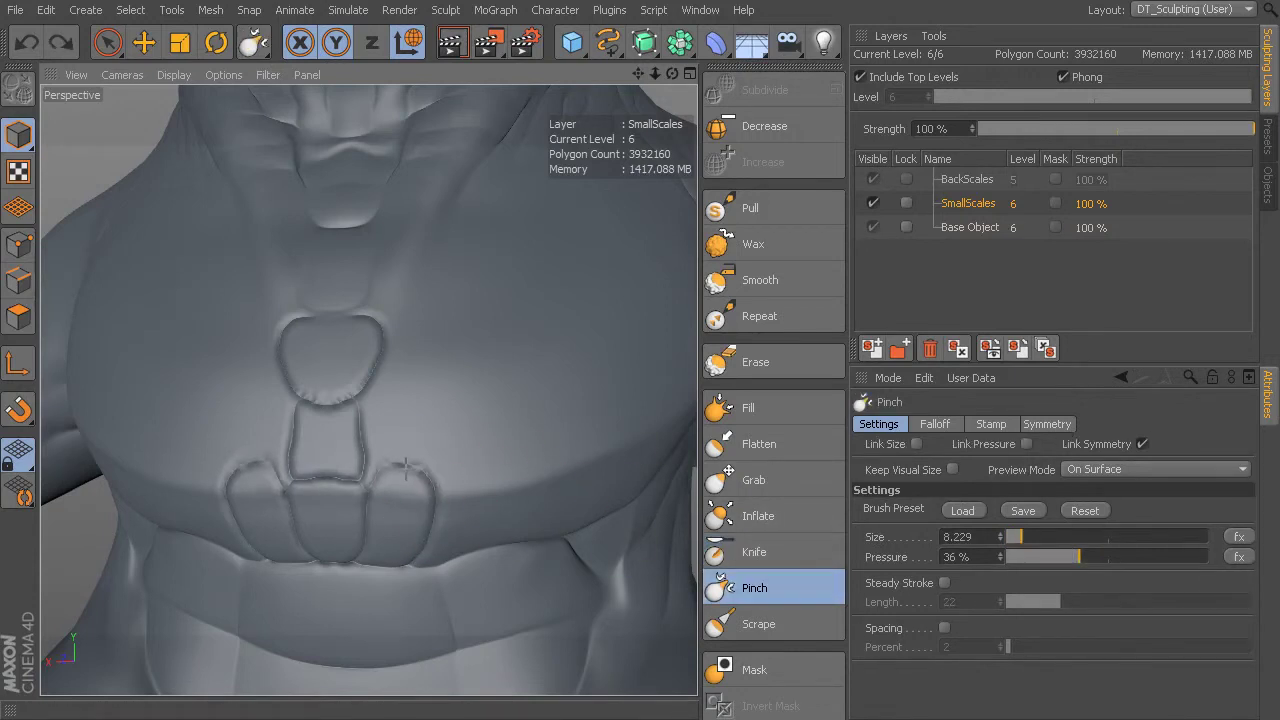
mouse_move(428, 485)
mouse_down()
mouse_move(426, 469)
mouse_move(432, 486)
mouse_move(363, 455)
mouse_move(368, 425)
mouse_move(369, 456)
mouse_up()
key(ctrl+z)
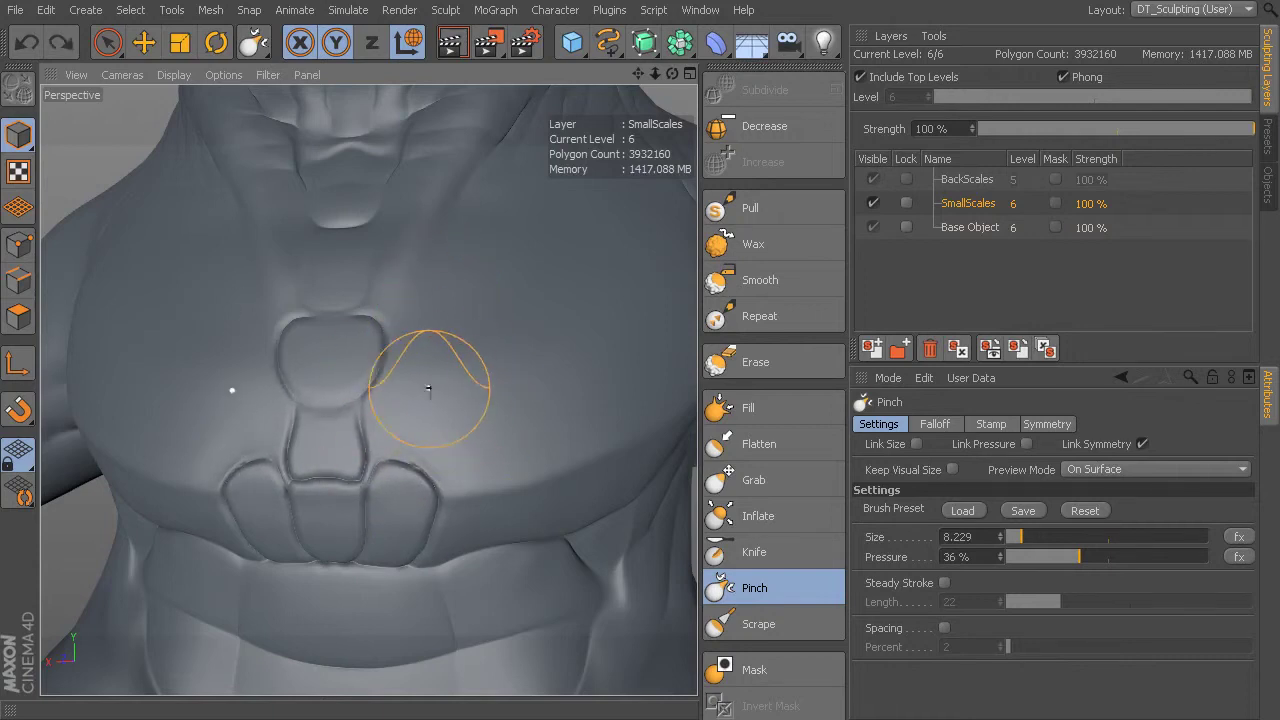
key(ctrl+y)
key(ctrl+y)
alt+drag(451, 447, 440, 447)
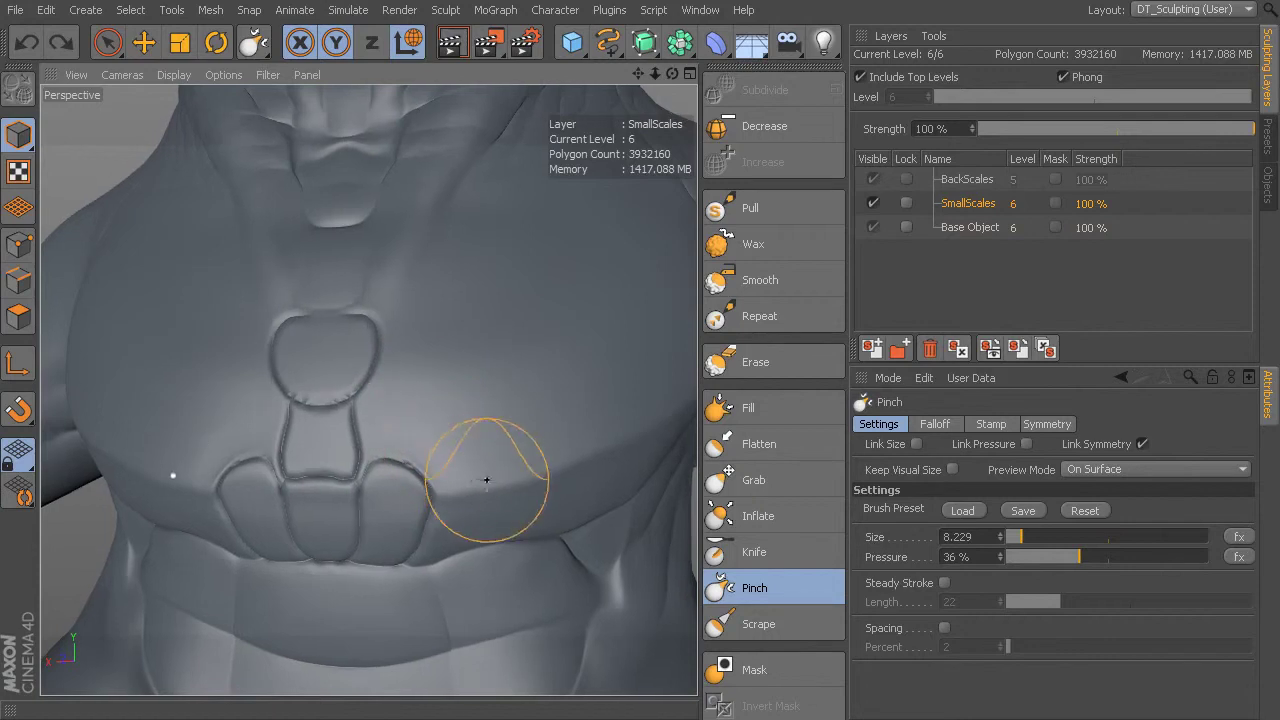
alt+drag(368, 389, 400, 395)
Outline a row of upright rounded scales along the chest's lower edge with the Knife brush, undoing the first misplaced arc
click(760, 552)
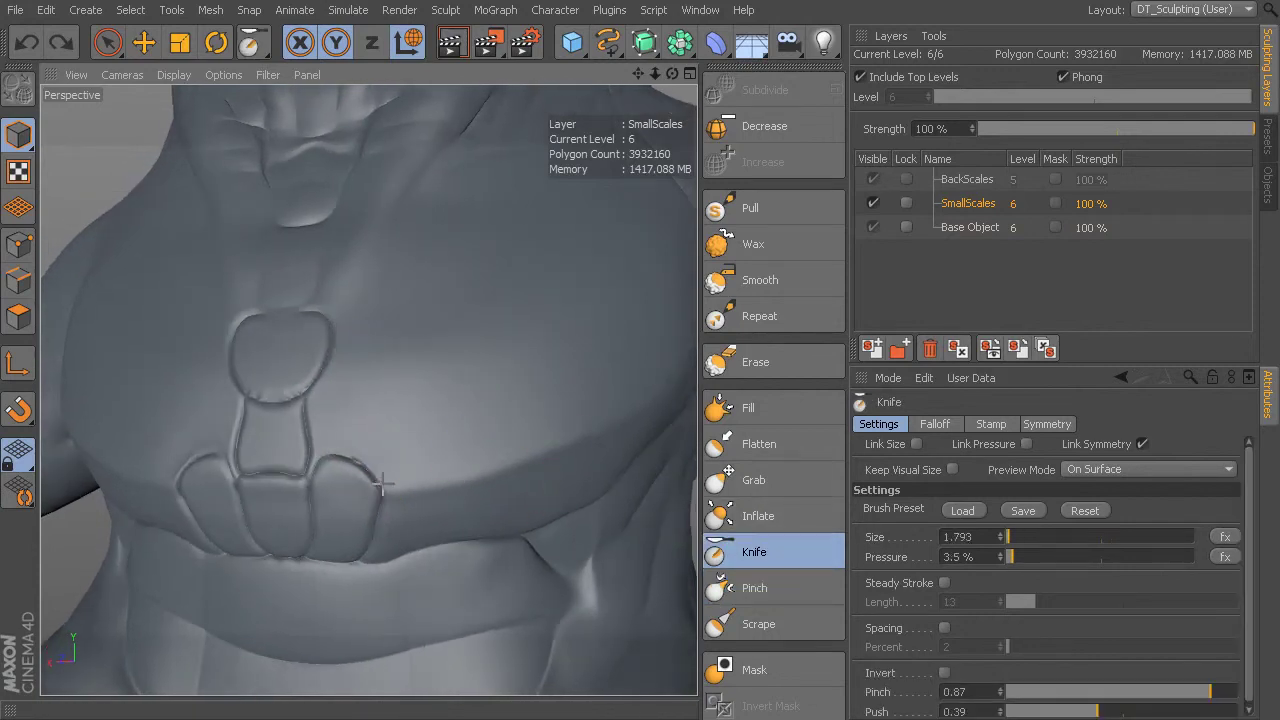
mouse_move(406, 450)
mouse_down()
mouse_move(388, 483)
mouse_move(398, 458)
mouse_move(396, 470)
mouse_up()
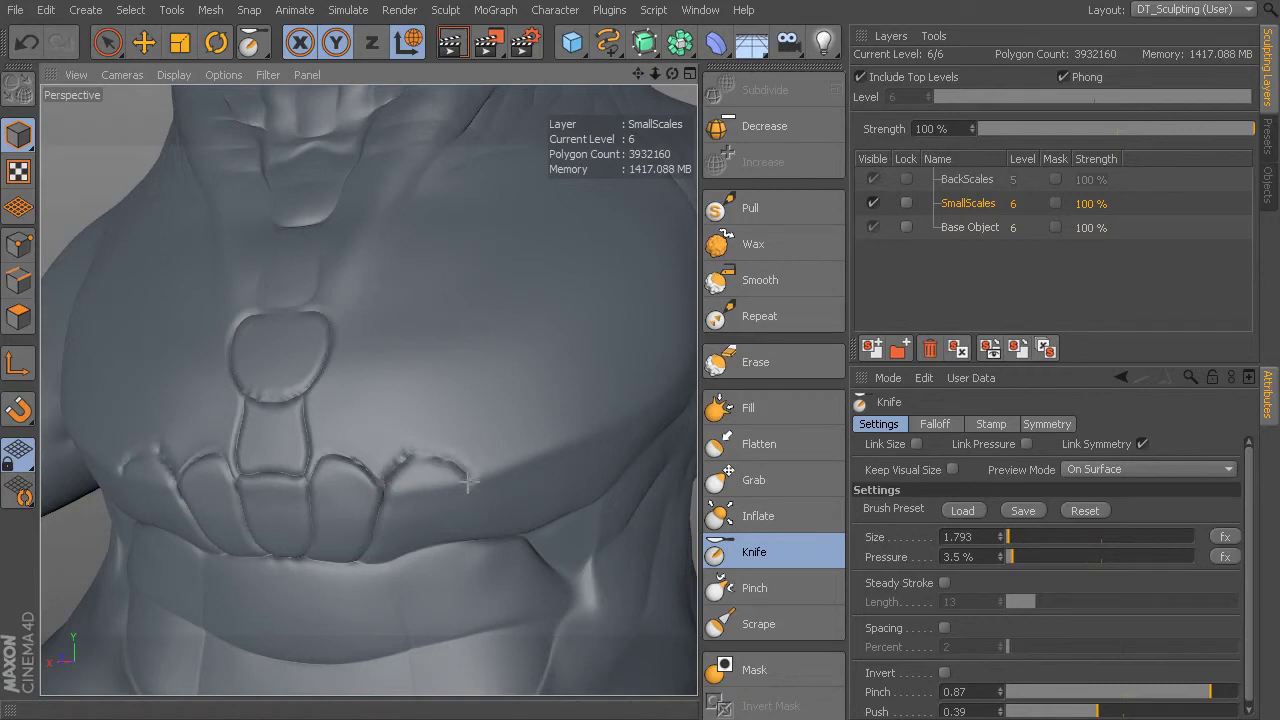
key(ctrl+z)
mouse_move(388, 487)
mouse_down()
mouse_move(429, 465)
mouse_move(436, 512)
mouse_move(367, 500)
mouse_up()
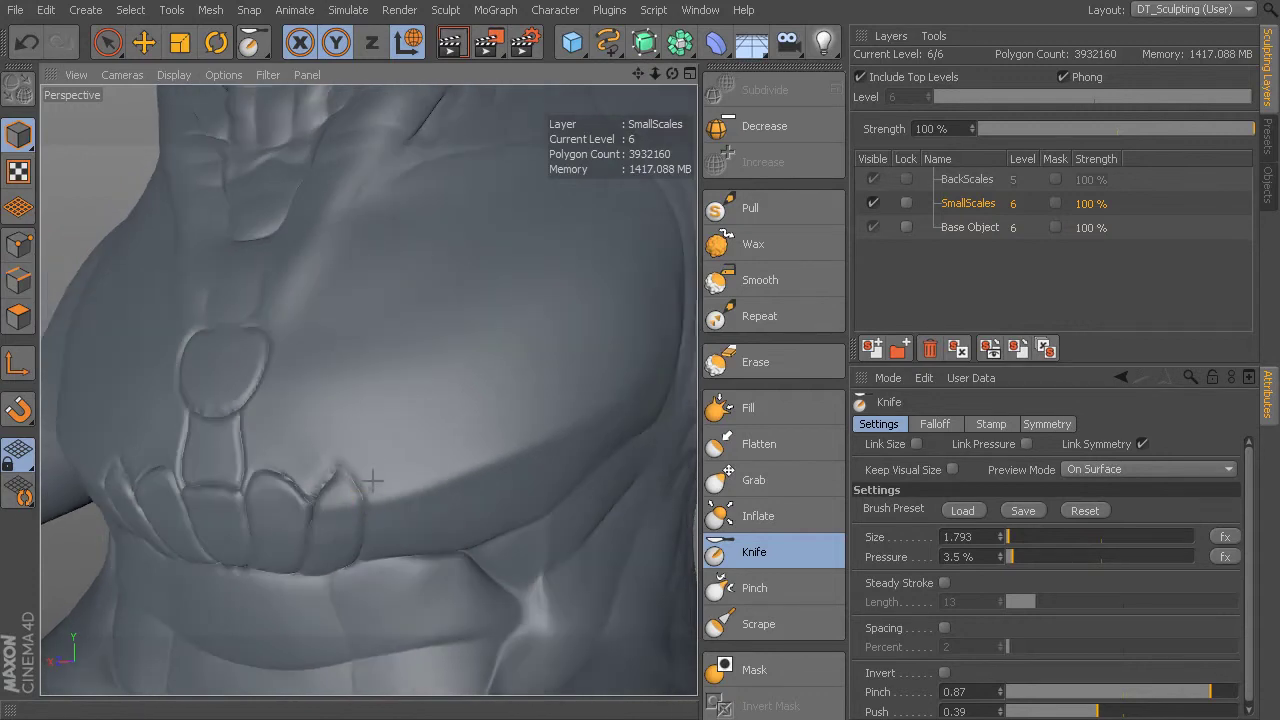
drag(443, 491, 418, 478)
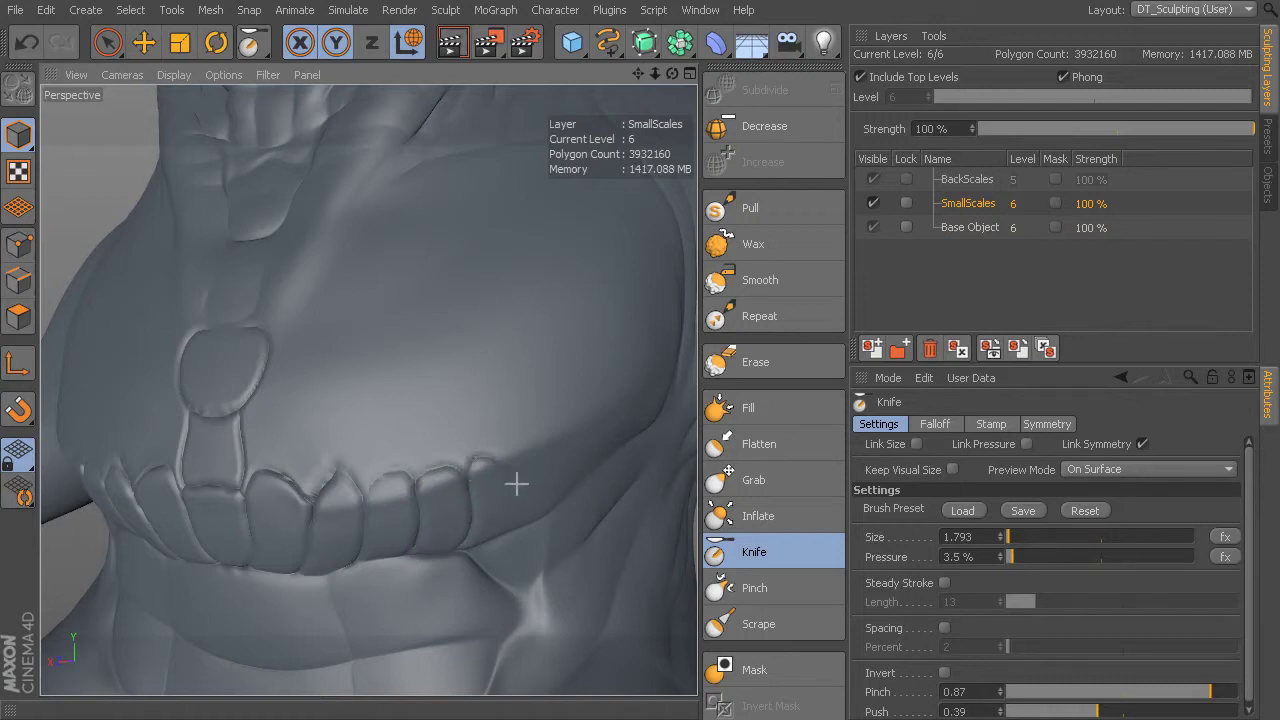
Outline an oval scale above the lower chest row with Knife Pinch 0.69 and soften it with the Smooth brush at 11% pressure
mouse_move(508, 423)
alt+mouse_down()
mouse_move(366, 386)
mouse_move(351, 451)
mouse_move(444, 516)
mouse_move(398, 510)
mouse_move(392, 470)
mouse_move(440, 462)
mouse_move(444, 516)
alt+mouse_up()
drag(1171, 691, 1167, 688)
click(760, 280)
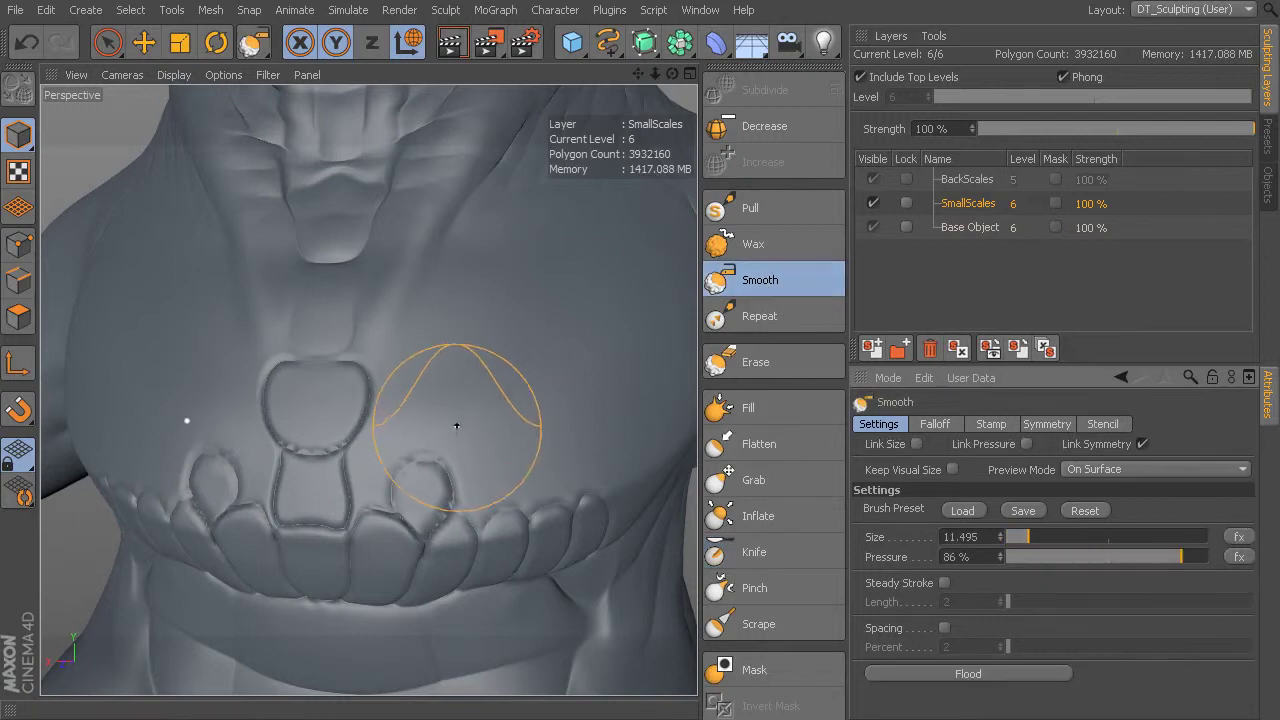
mouse_move(454, 426)
middle_down()
mouse_move(423, 491)
mouse_move(457, 443)
mouse_move(409, 449)
middle_up()
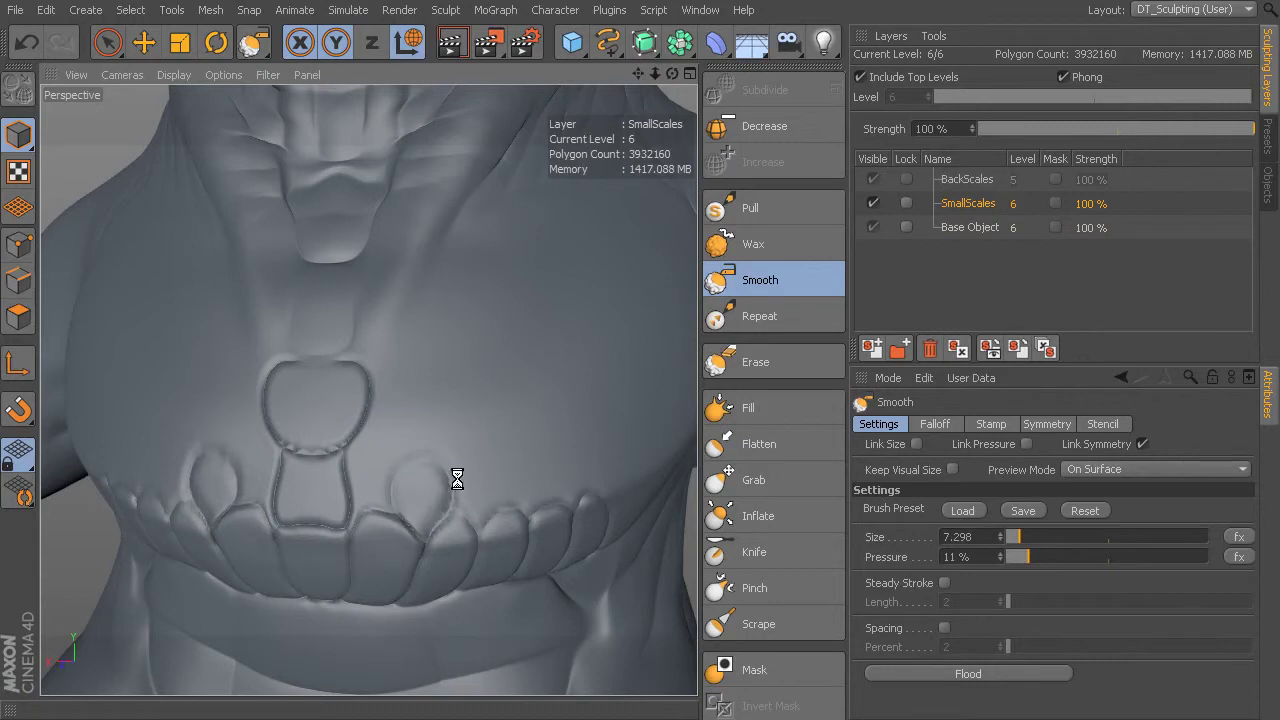
Sharpen the outline of the oval scale above the lower chest row with the Pinch brush
click(760, 588)
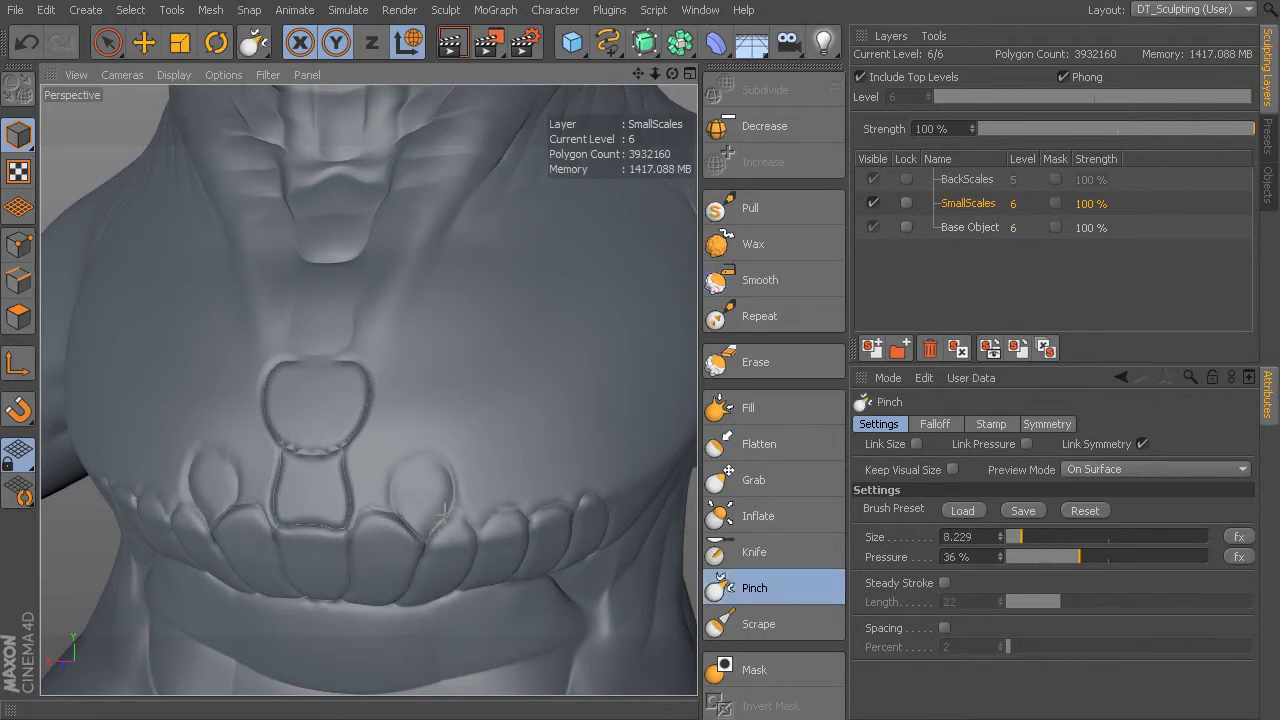
mouse_move(452, 506)
mouse_down()
mouse_move(435, 537)
mouse_move(405, 472)
mouse_up()
alt+drag(534, 467, 460, 456)
Refine the edges of the chest scales with the Flatten brush and a Scrape brush of size about 2.9
click(771, 447)
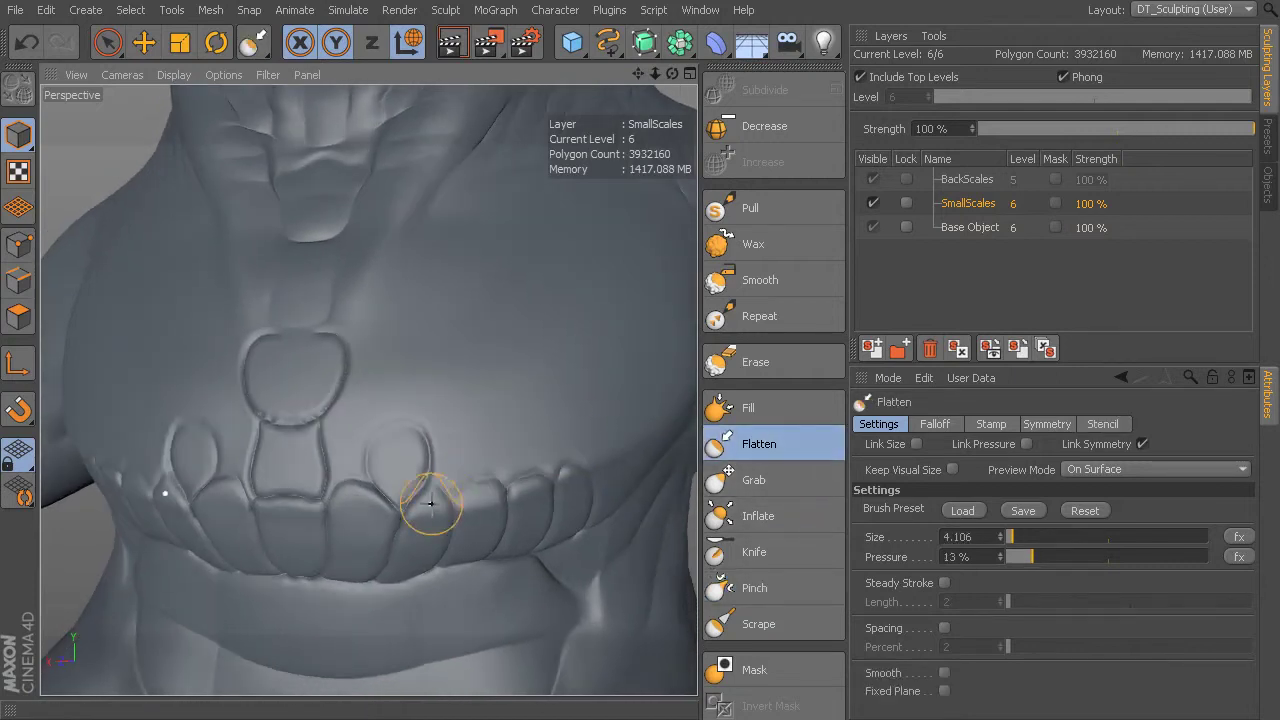
click(748, 622)
middle_drag(503, 510, 502, 515)
alt+drag(457, 391, 357, 491)
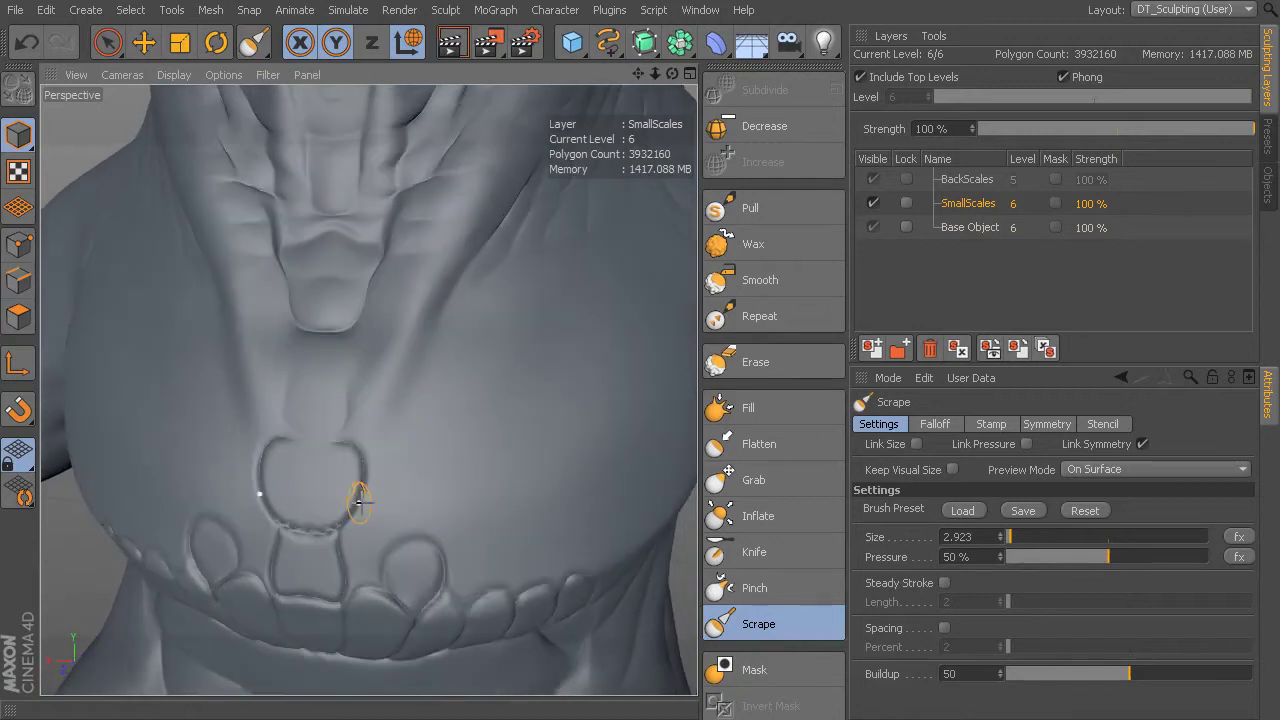
click(759, 443)
drag(332, 508, 336, 528)
Try to outline a round scale on the front of the shoulder with the Knife brush
alt+right_drag(479, 487, 520, 457)
alt+drag(520, 457, 369, 389)
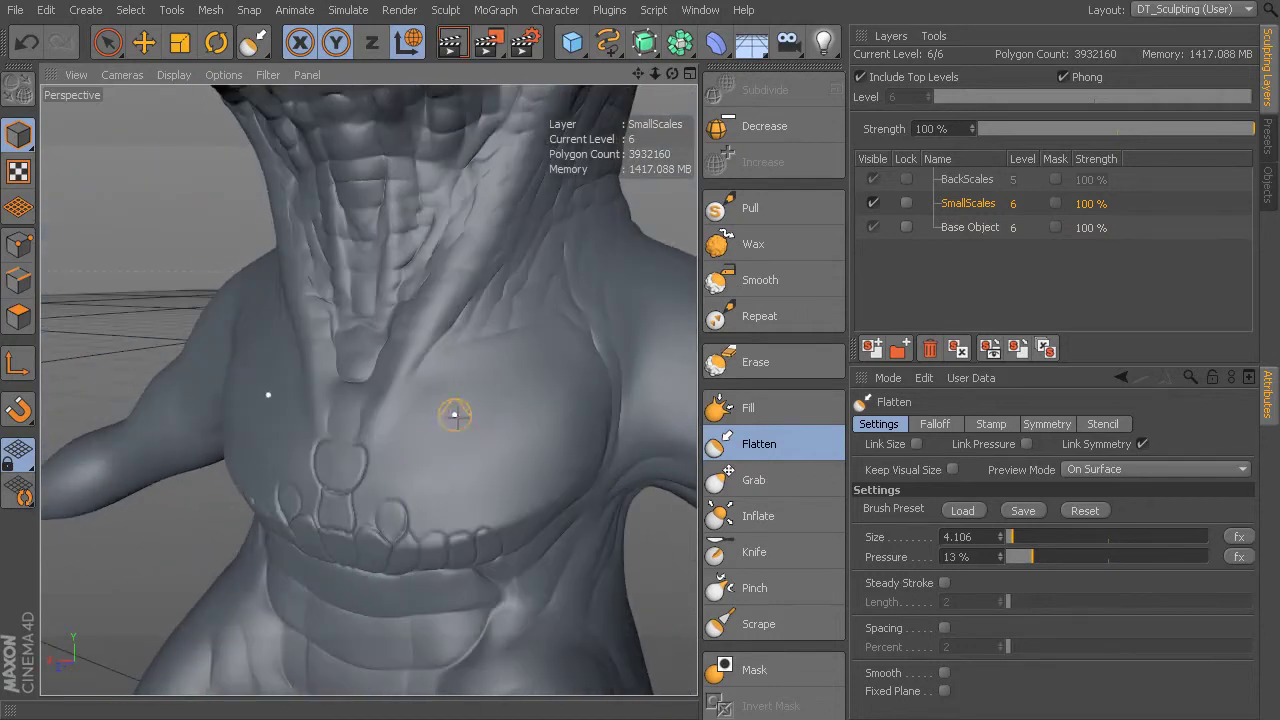
alt+middle_drag(474, 443, 369, 390)
alt+drag(483, 488, 366, 386)
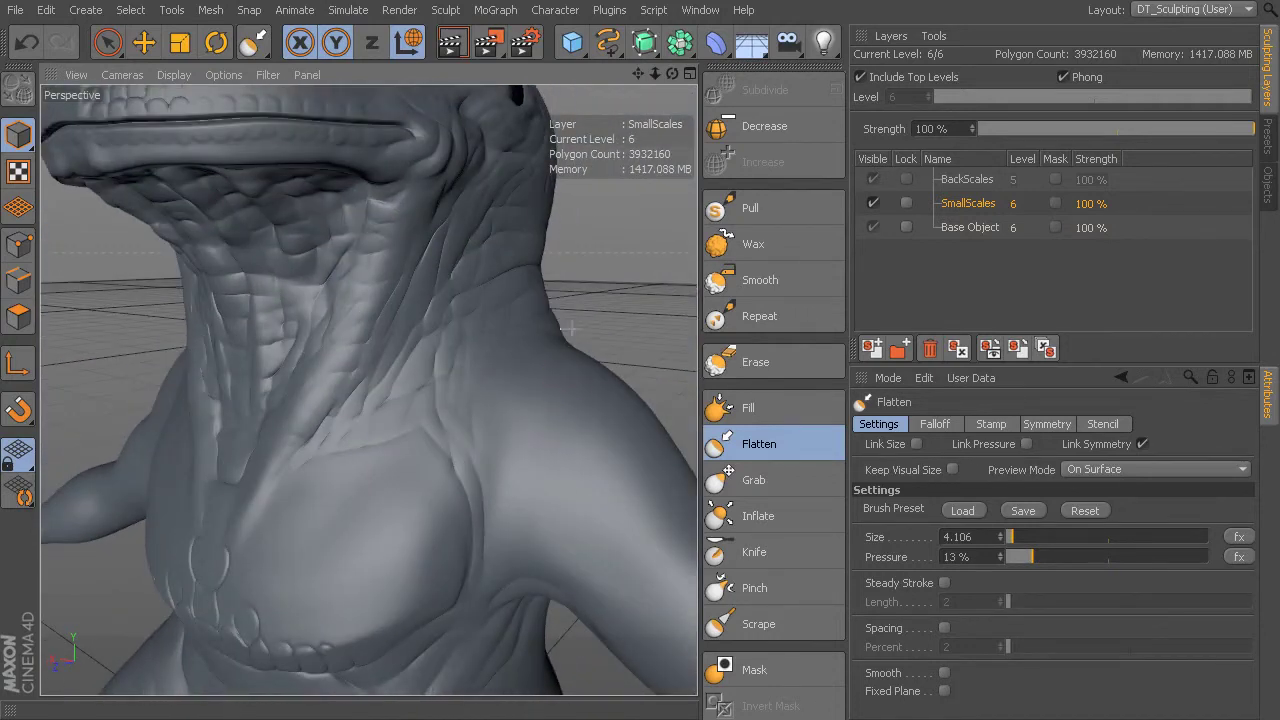
alt+drag(534, 403, 588, 432)
click(740, 555)
scroll(430, 425, down, 2)
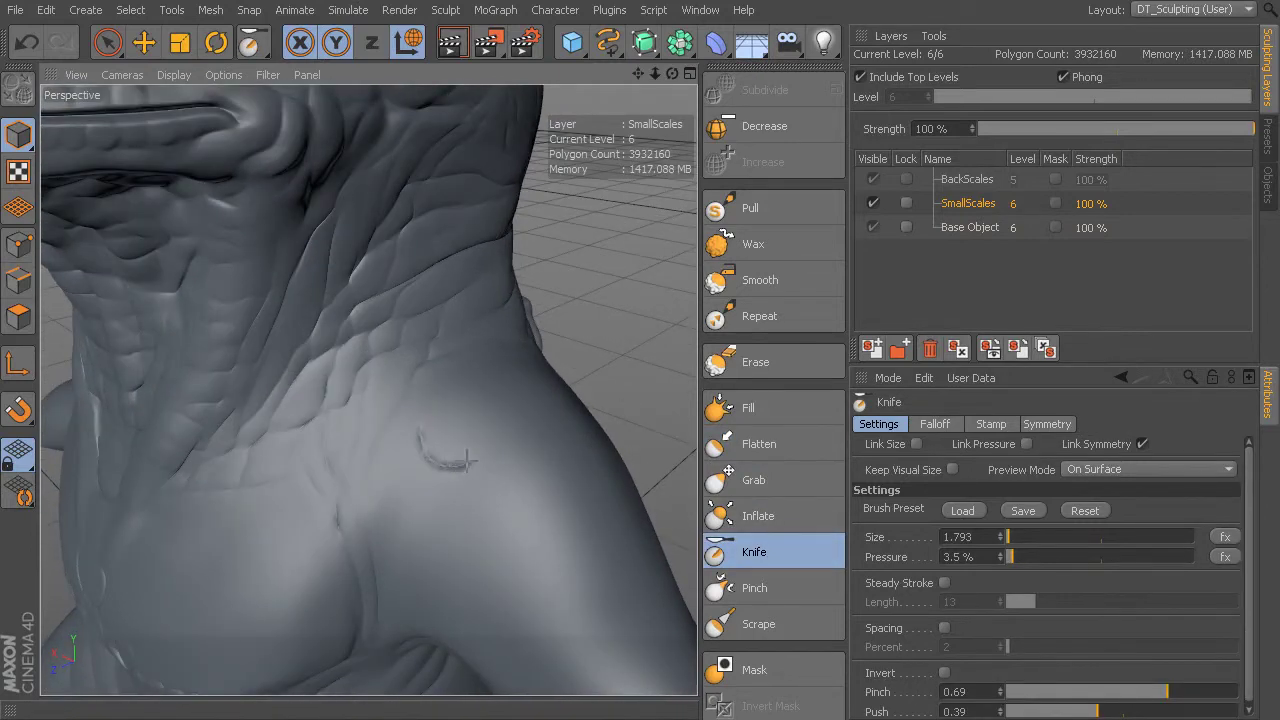
key(ctrl+z)
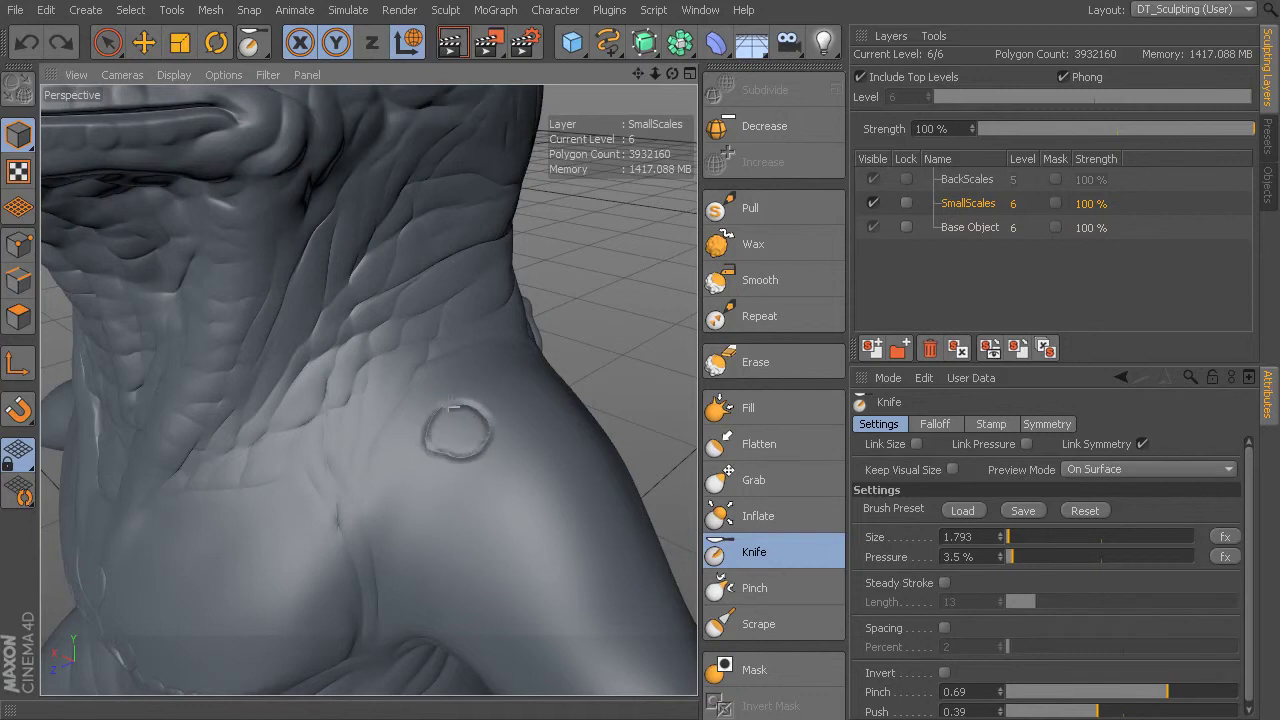
drag(449, 407, 446, 404)
Undo the shoulder outline and recut the round scale with Knife Pinch 0.87 and a brush size of about 2.8
drag(1167, 691, 1209, 691)
key(ctrl+z)
middle_drag(483, 430, 486, 437)
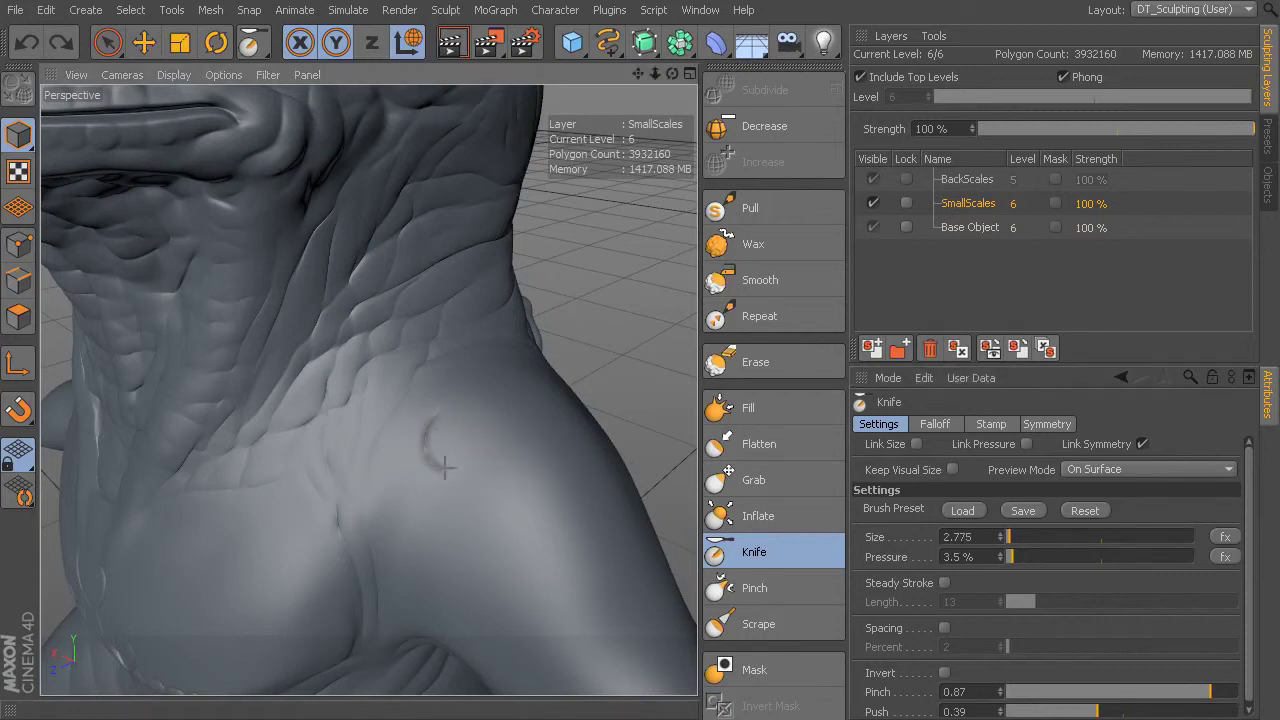
drag(439, 420, 436, 424)
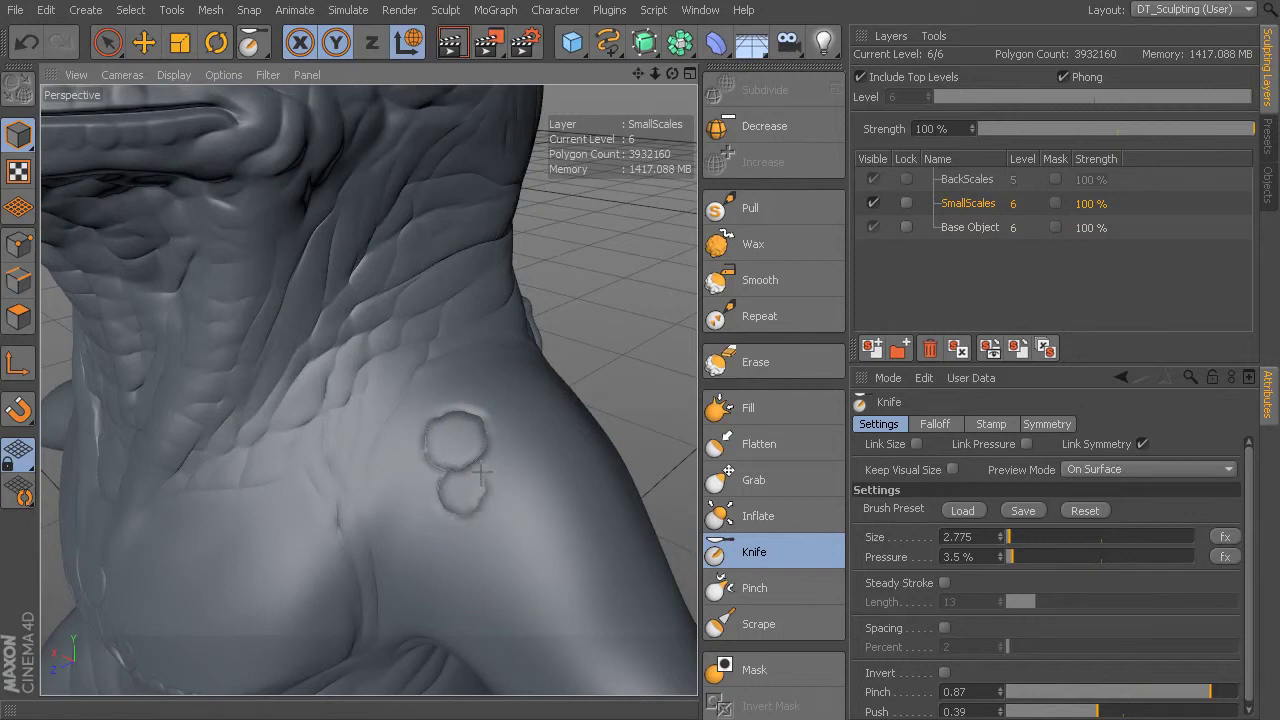
Surround the first shoulder scale with a cluster of touching round scale outlines, extending up towards the neck
mouse_move(499, 463)
mouse_down()
mouse_move(494, 498)
mouse_move(503, 457)
mouse_up()
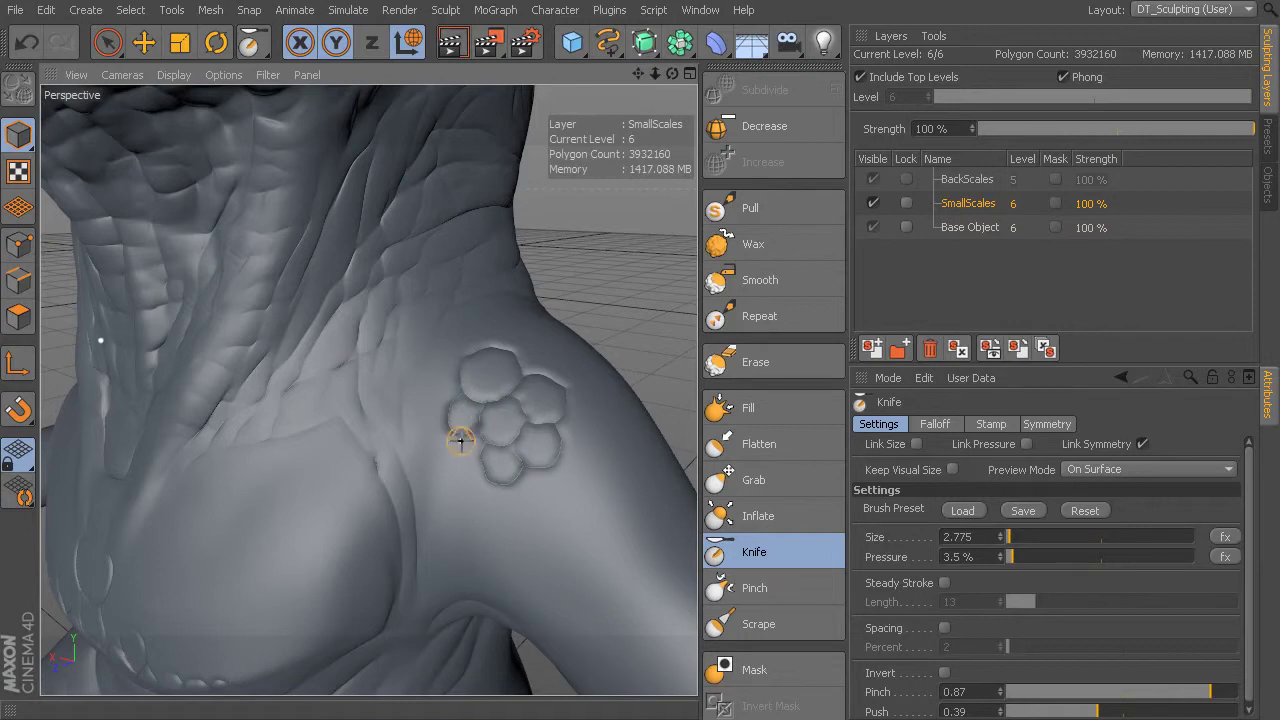
alt+drag(486, 470, 449, 426)
alt+drag(495, 463, 410, 437)
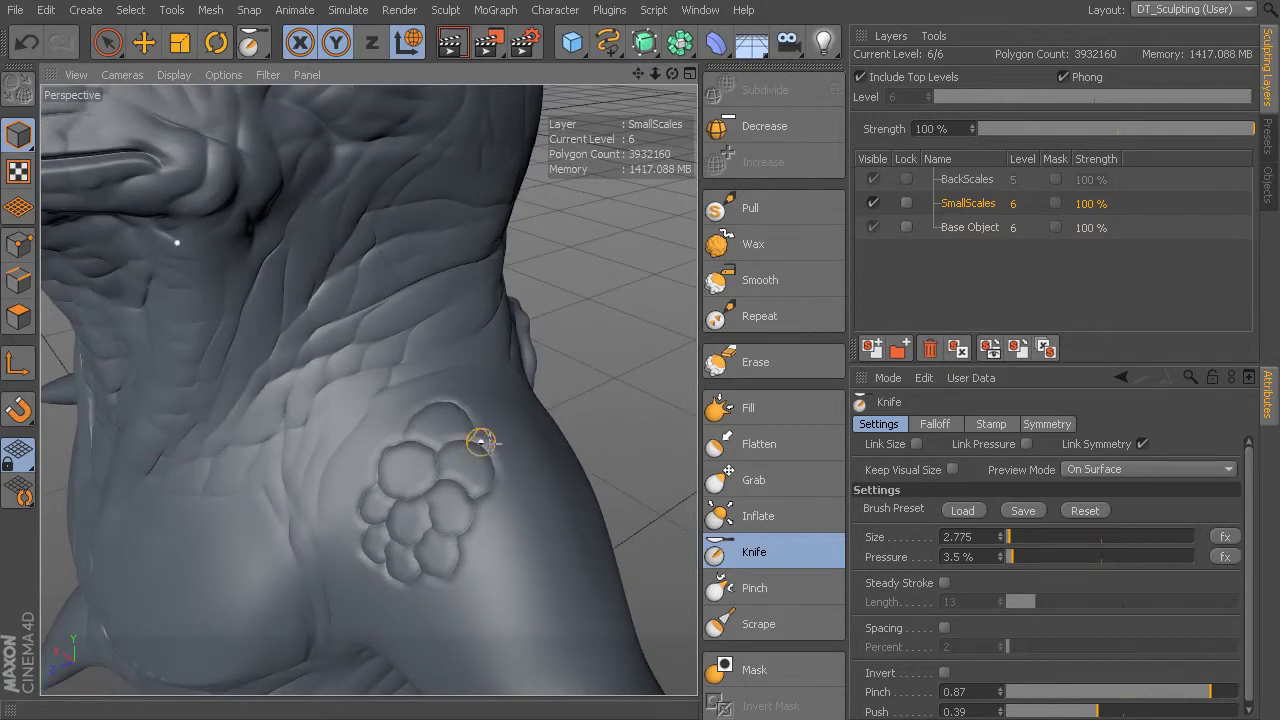
Extend the shoulder scale cluster towards the back and down to the upper arm with more Knife outlines
alt+drag(512, 447, 347, 458)
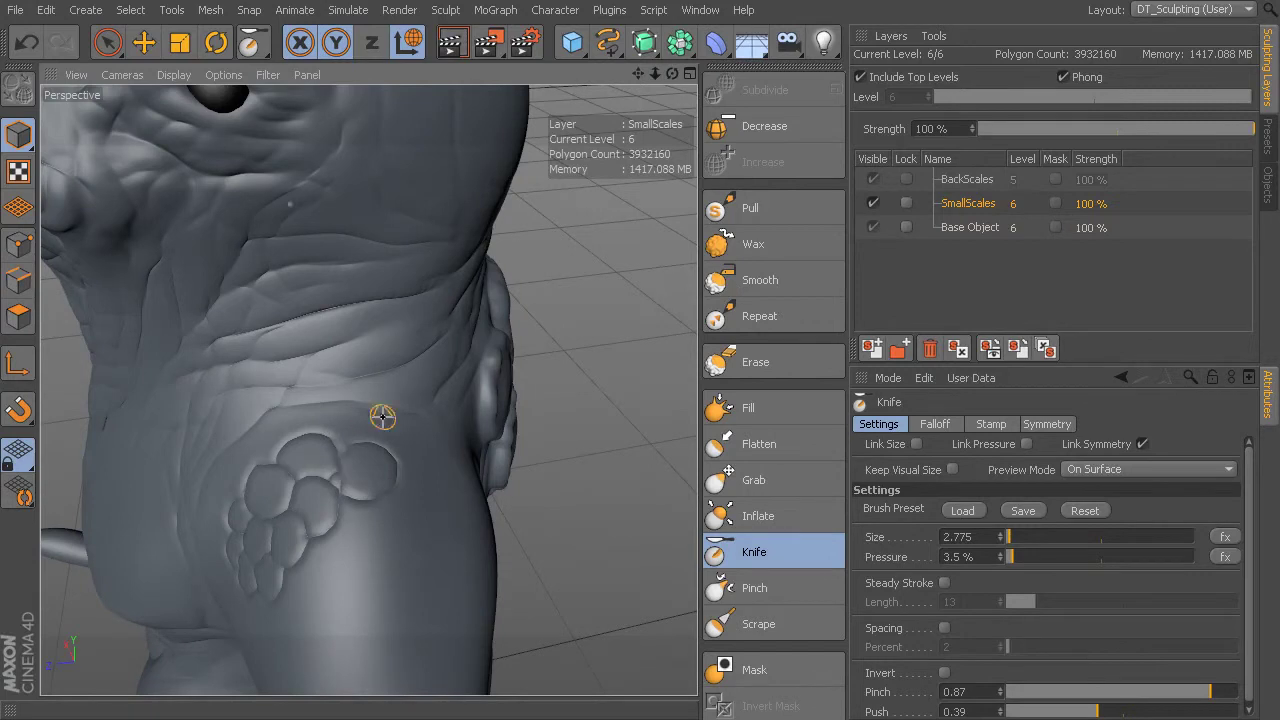
mouse_move(400, 443)
alt+mouse_down()
mouse_move(349, 437)
mouse_move(451, 471)
mouse_move(400, 457)
alt+mouse_up()
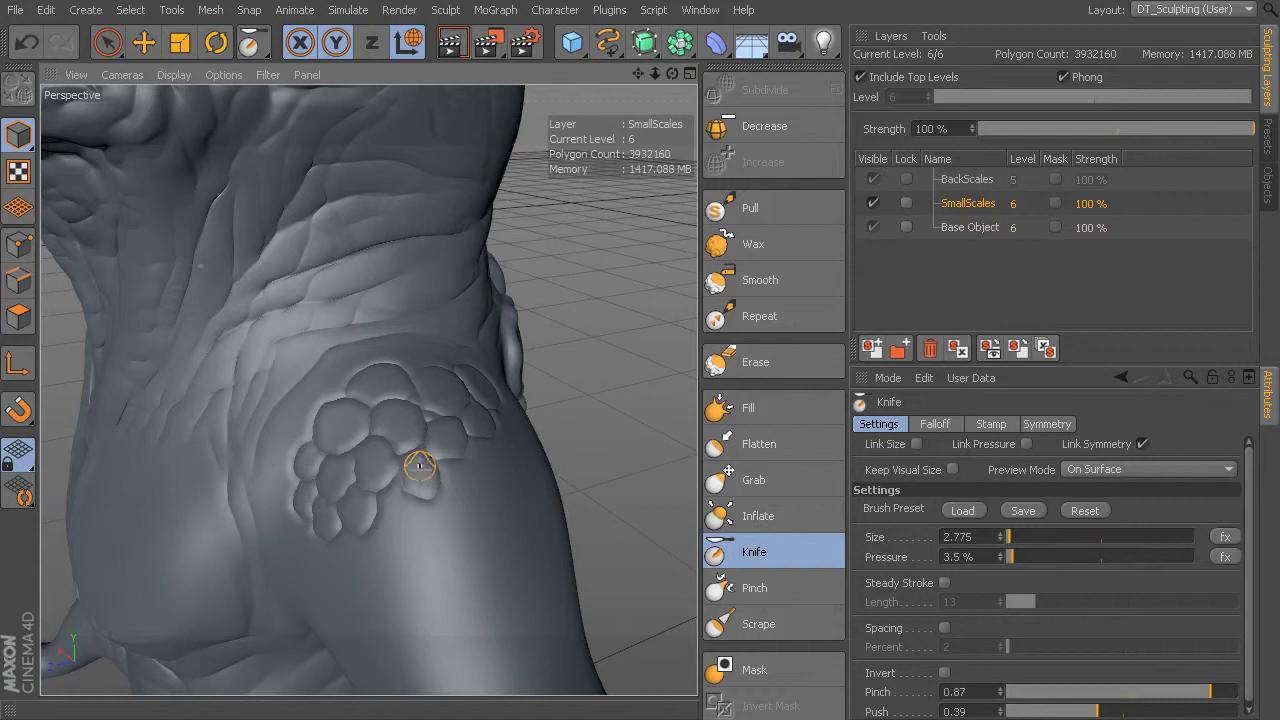
alt+drag(414, 494, 478, 458)
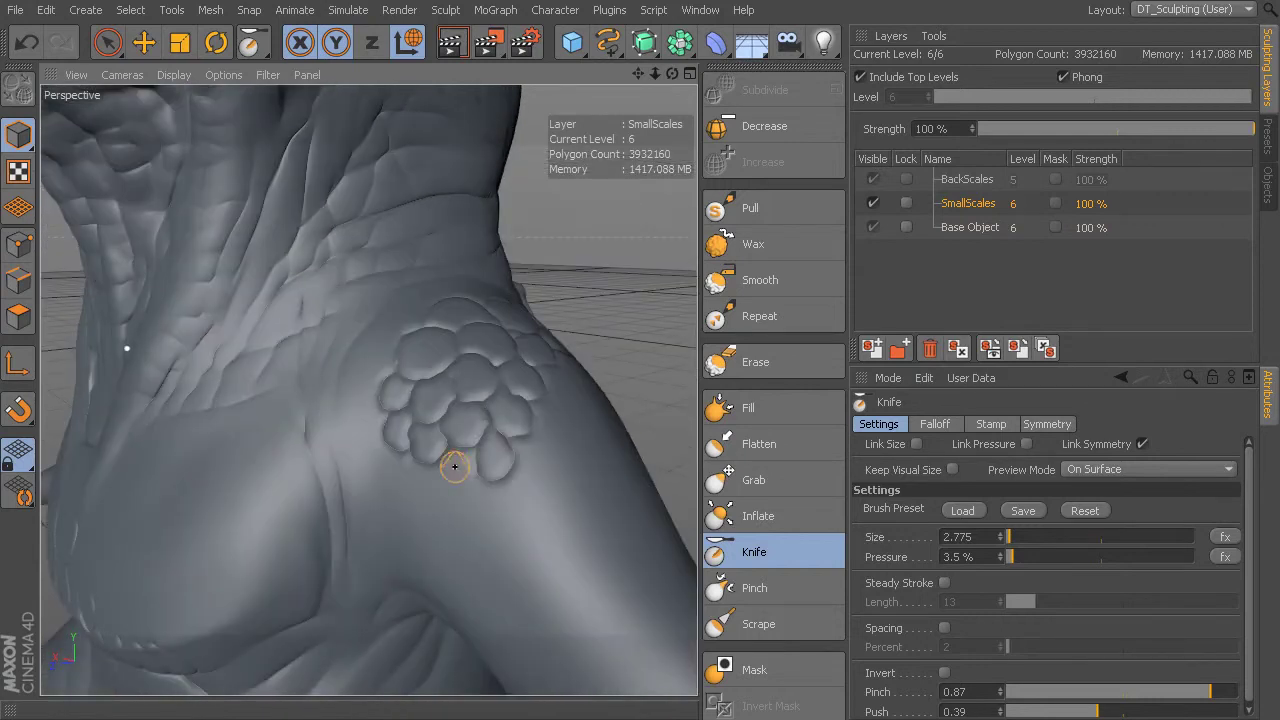
alt+drag(470, 466, 474, 430)
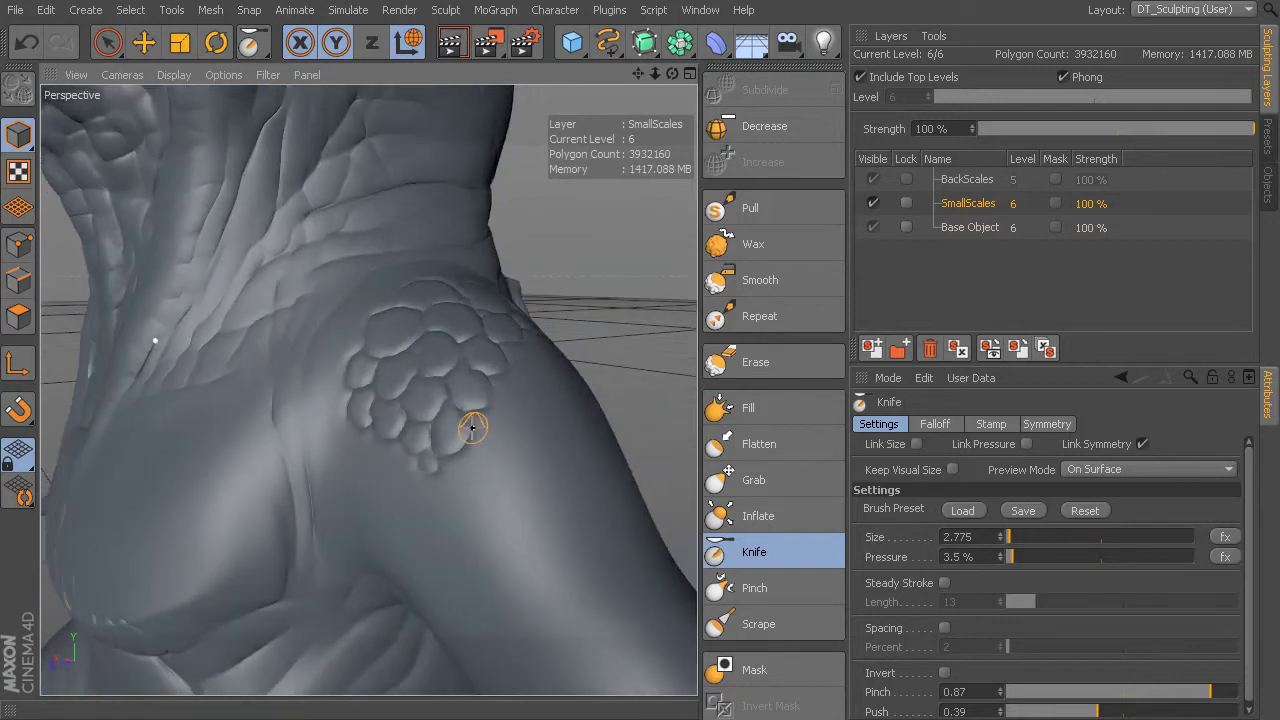
Surround the two central chest plates above the lower chest row with touching rounded scale outlines using the Knife brush
alt+drag(523, 357, 578, 425)
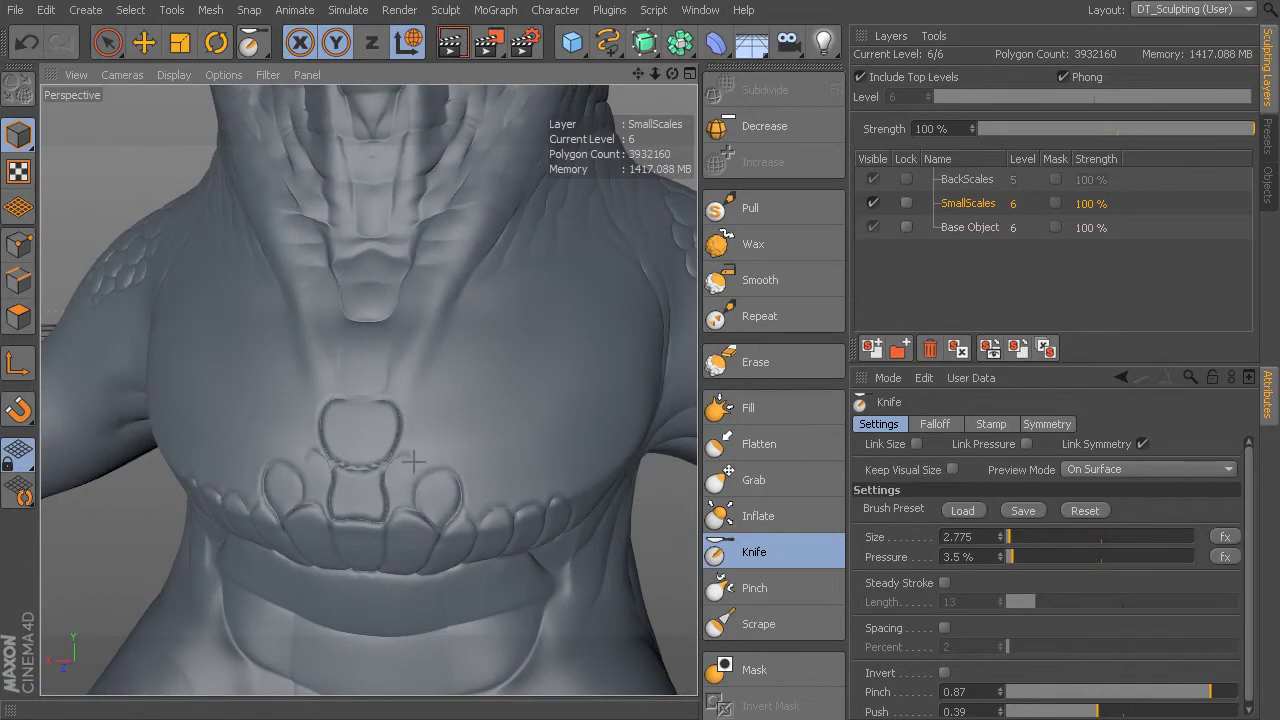
drag(414, 462, 415, 480)
alt+drag(483, 441, 446, 466)
drag(378, 505, 378, 525)
mouse_move(443, 481)
alt+mouse_down()
mouse_move(391, 471)
mouse_move(375, 492)
mouse_move(400, 486)
alt+mouse_up()
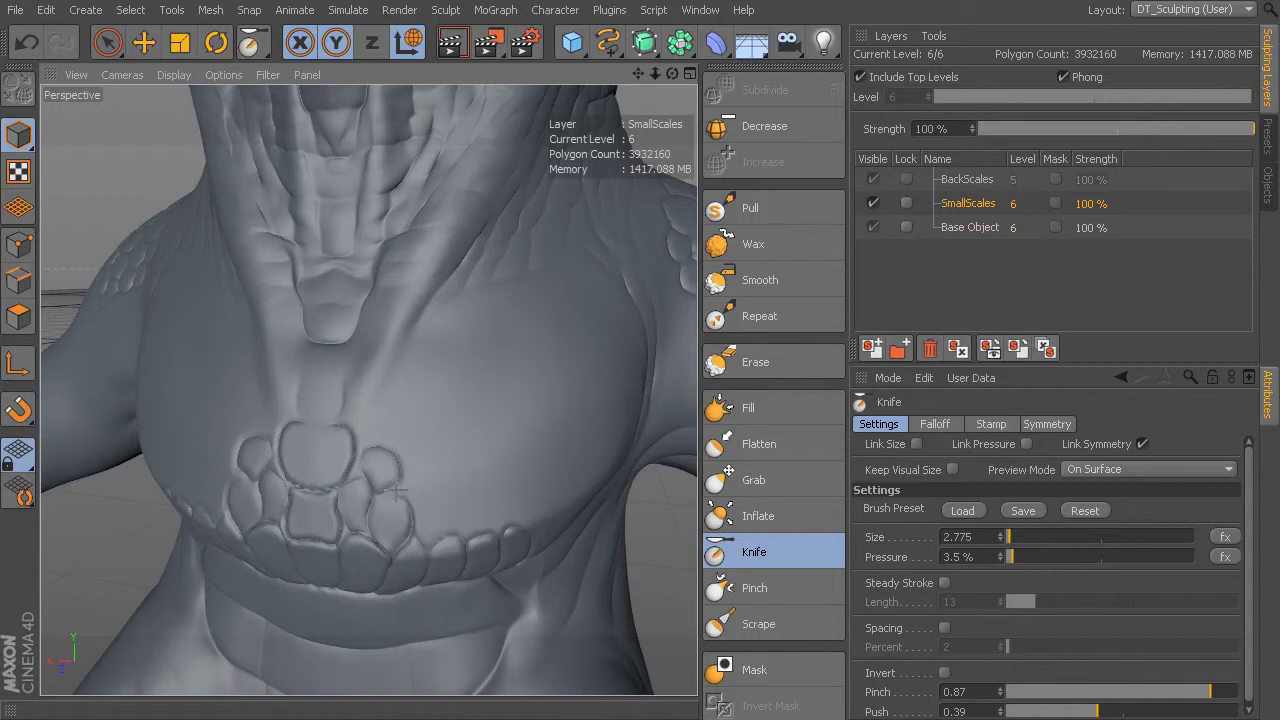
Extend the chest scales outward and up towards the neck with more round Knife outlines, filling the area above the lower row
mouse_move(451, 471)
alt+mouse_down()
mouse_move(386, 491)
mouse_move(386, 440)
mouse_move(432, 468)
mouse_move(371, 449)
mouse_move(401, 402)
mouse_move(450, 437)
mouse_move(417, 449)
alt+mouse_up()
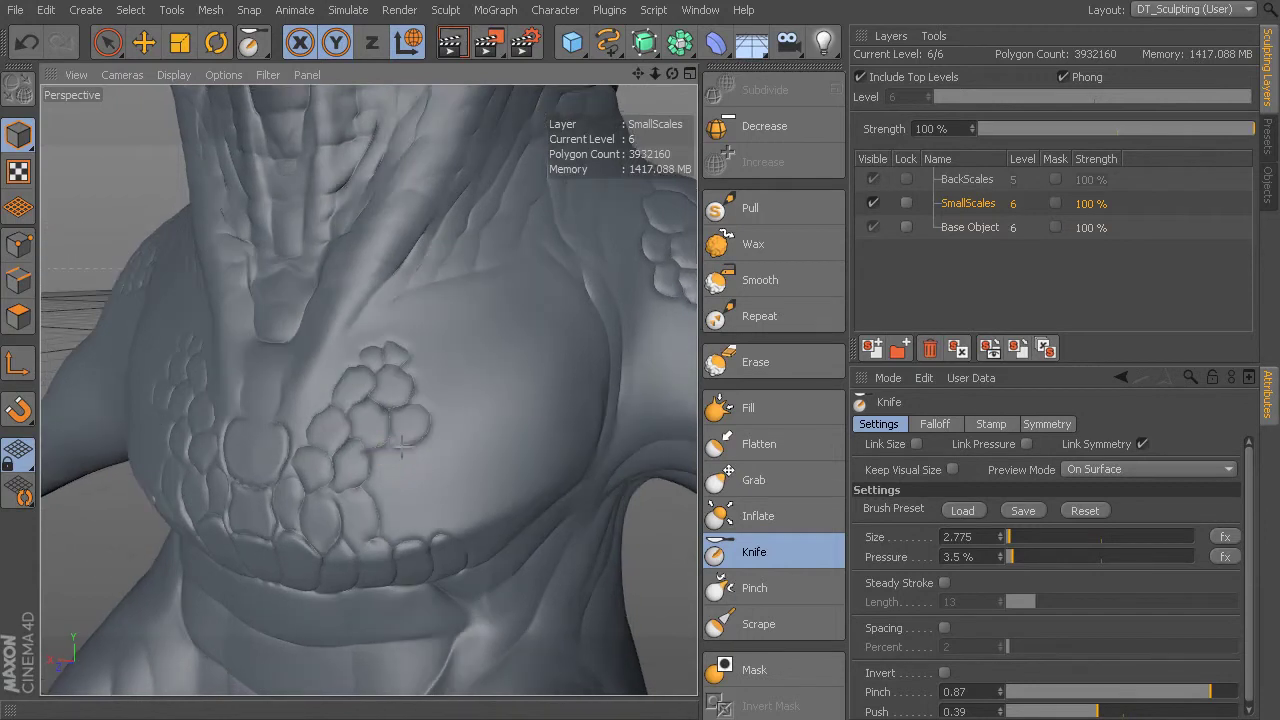
alt+drag(400, 494, 398, 476)
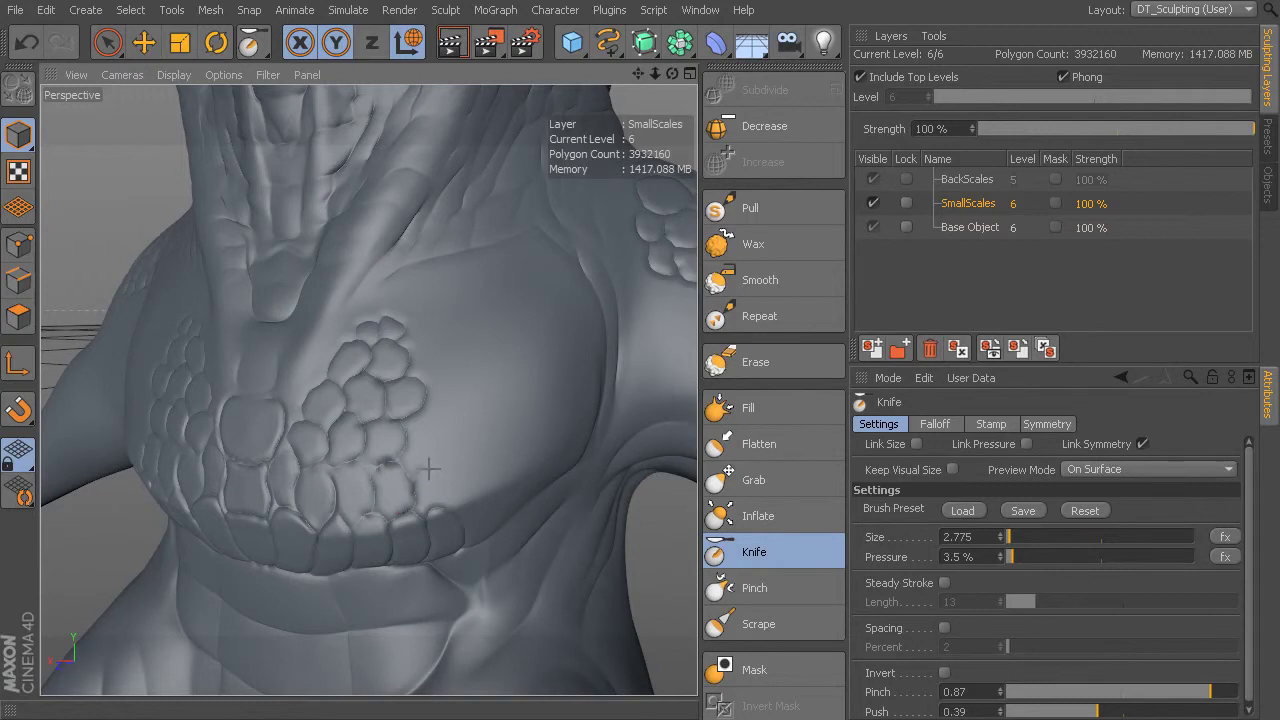
alt+drag(437, 512, 363, 386)
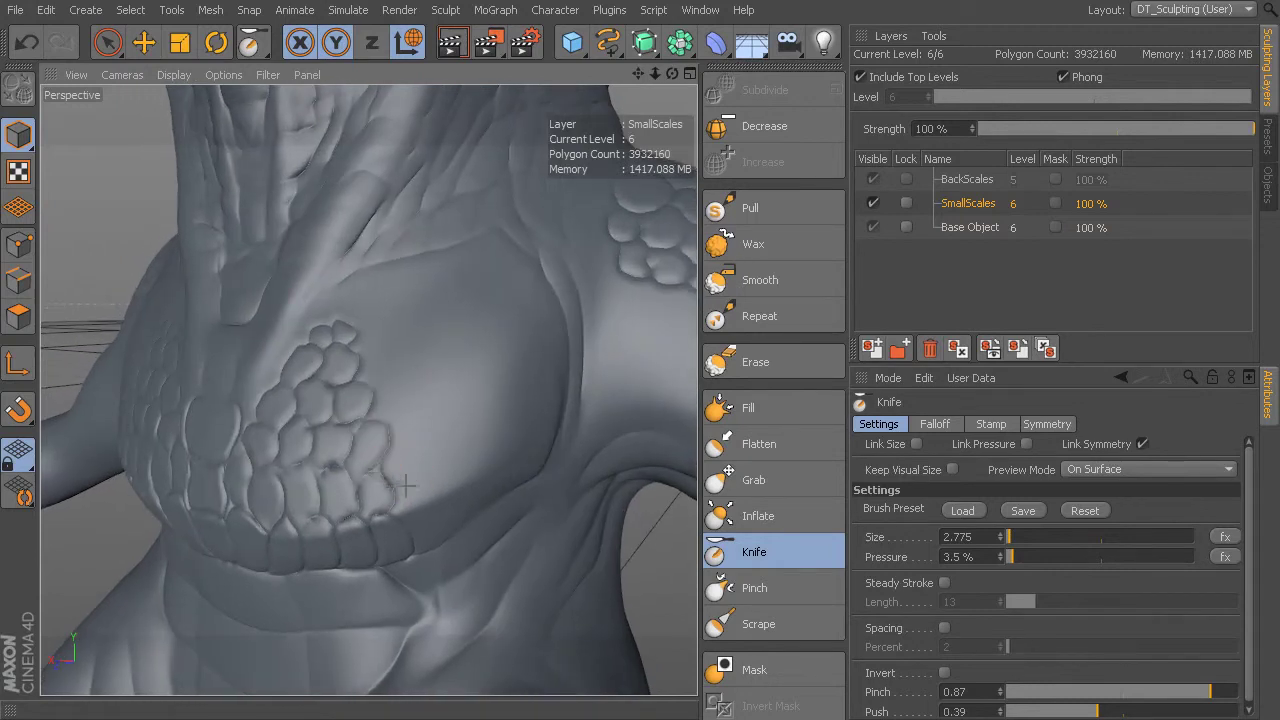
mouse_move(412, 484)
mouse_down()
mouse_move(422, 441)
mouse_move(394, 444)
mouse_move(374, 457)
mouse_move(382, 466)
mouse_move(363, 452)
mouse_move(451, 472)
mouse_up()
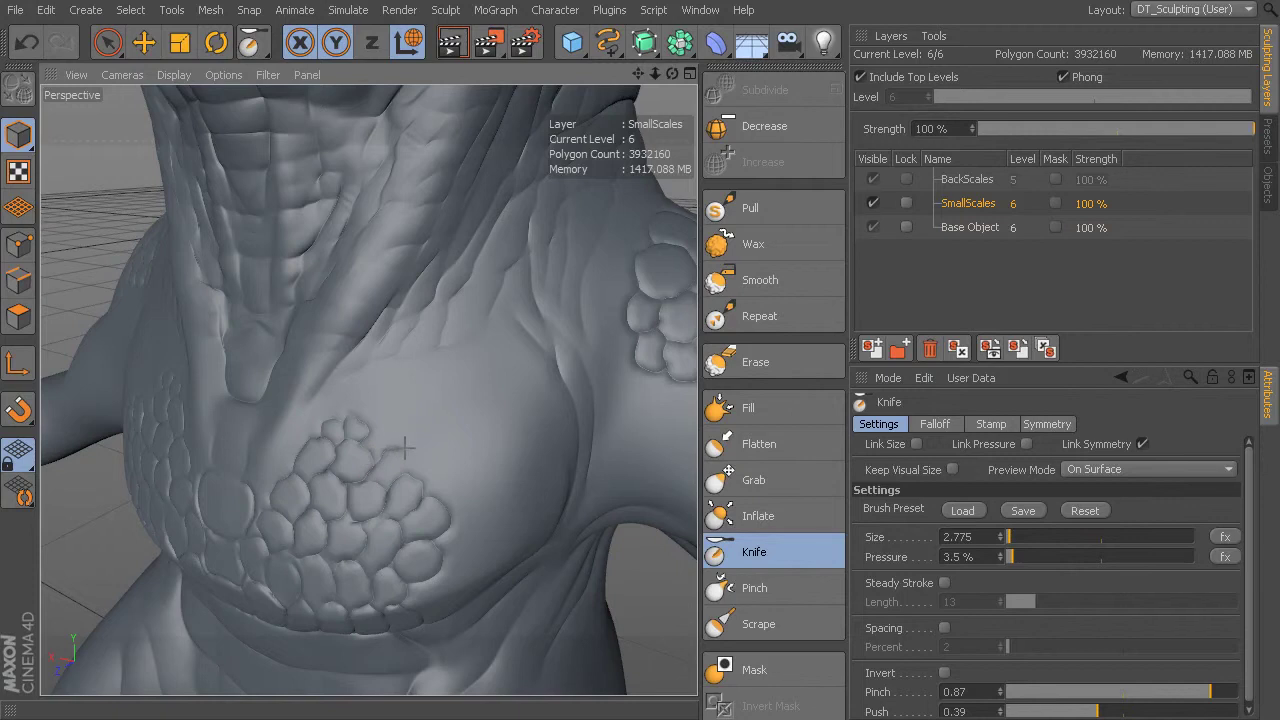
mouse_move(386, 420)
mouse_down()
mouse_move(392, 436)
mouse_move(380, 430)
mouse_move(449, 468)
mouse_move(436, 498)
mouse_move(443, 463)
mouse_move(398, 494)
mouse_move(420, 532)
mouse_move(389, 528)
mouse_move(448, 466)
mouse_move(429, 471)
mouse_up()
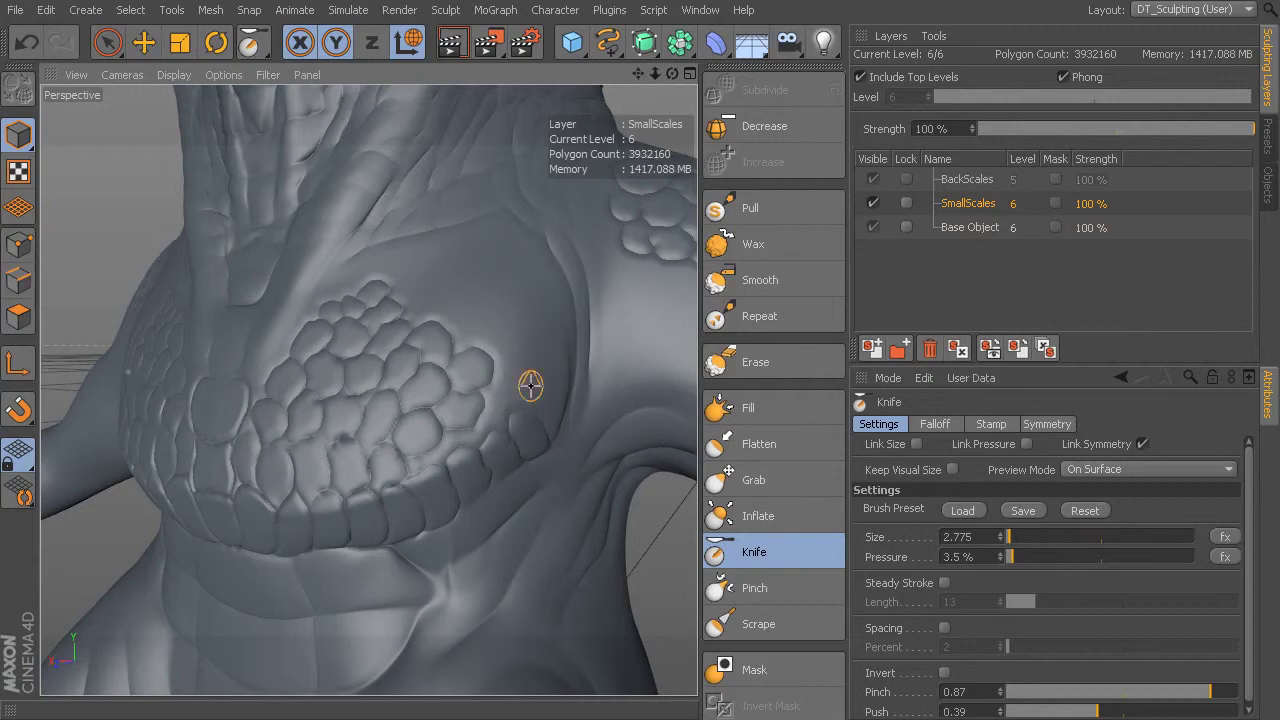
Cut a patch of small touching scales on the side of the snout above the lip, using the Knife at size 1.307 and pressure 1.5 %
alt+drag(531, 380, 614, 402)
alt+right_drag(580, 394, 500, 392)
alt+middle_drag(496, 386, 387, 586)
alt+right_drag(496, 386, 498, 410)
alt+middle_drag(498, 410, 460, 550)
alt+drag(300, 395, 474, 434)
alt+right_drag(474, 434, 534, 400)
alt+drag(420, 280, 377, 354)
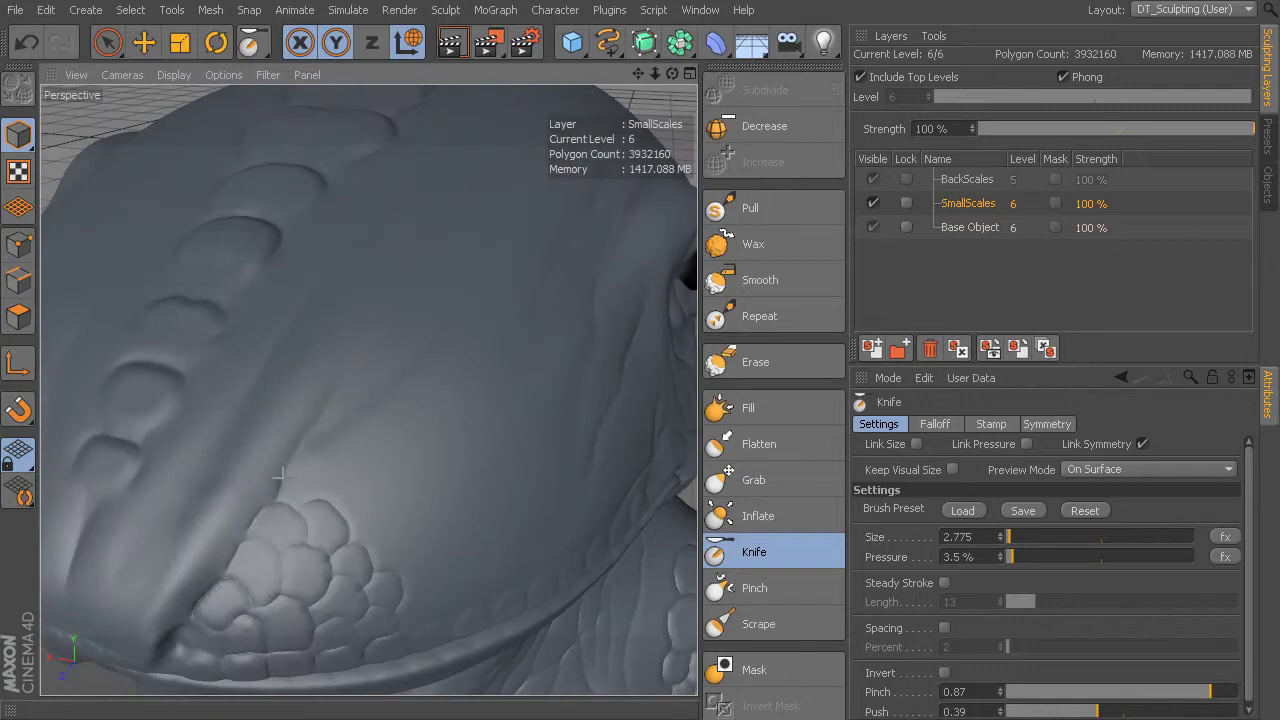
mouse_move(329, 449)
middle_down()
mouse_move(341, 450)
mouse_move(329, 447)
middle_up()
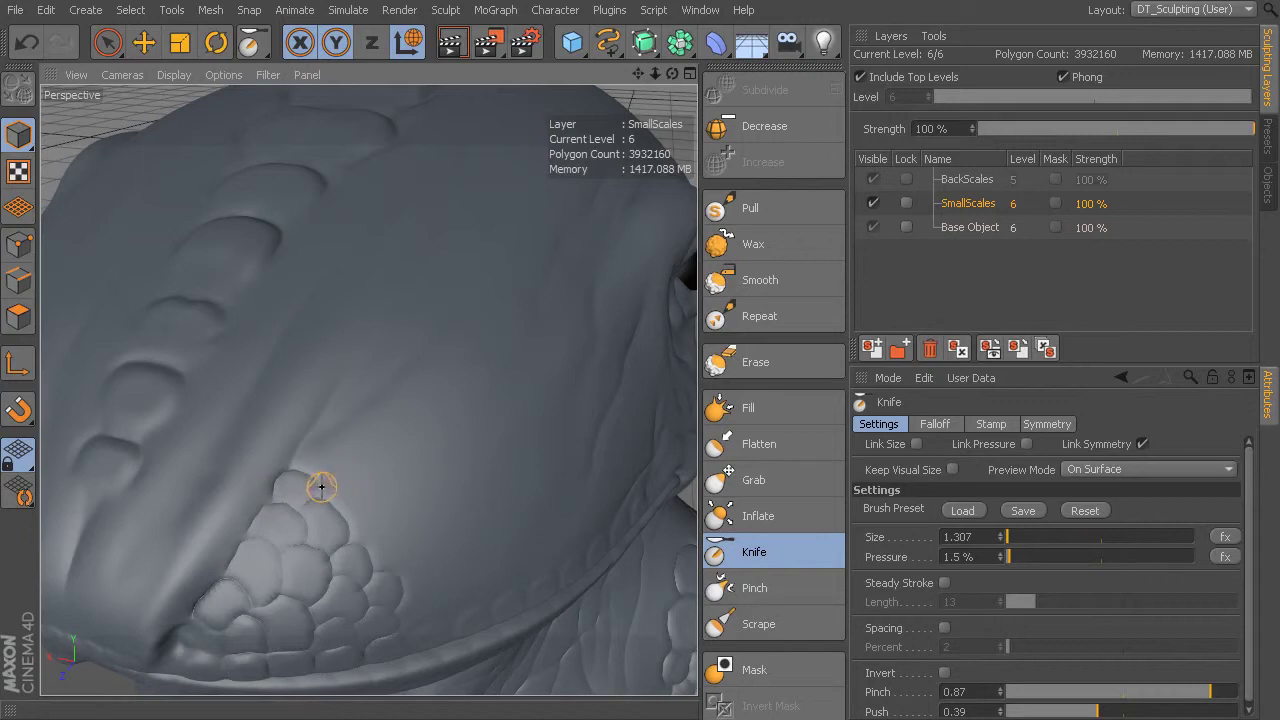
alt+drag(343, 510, 266, 423)
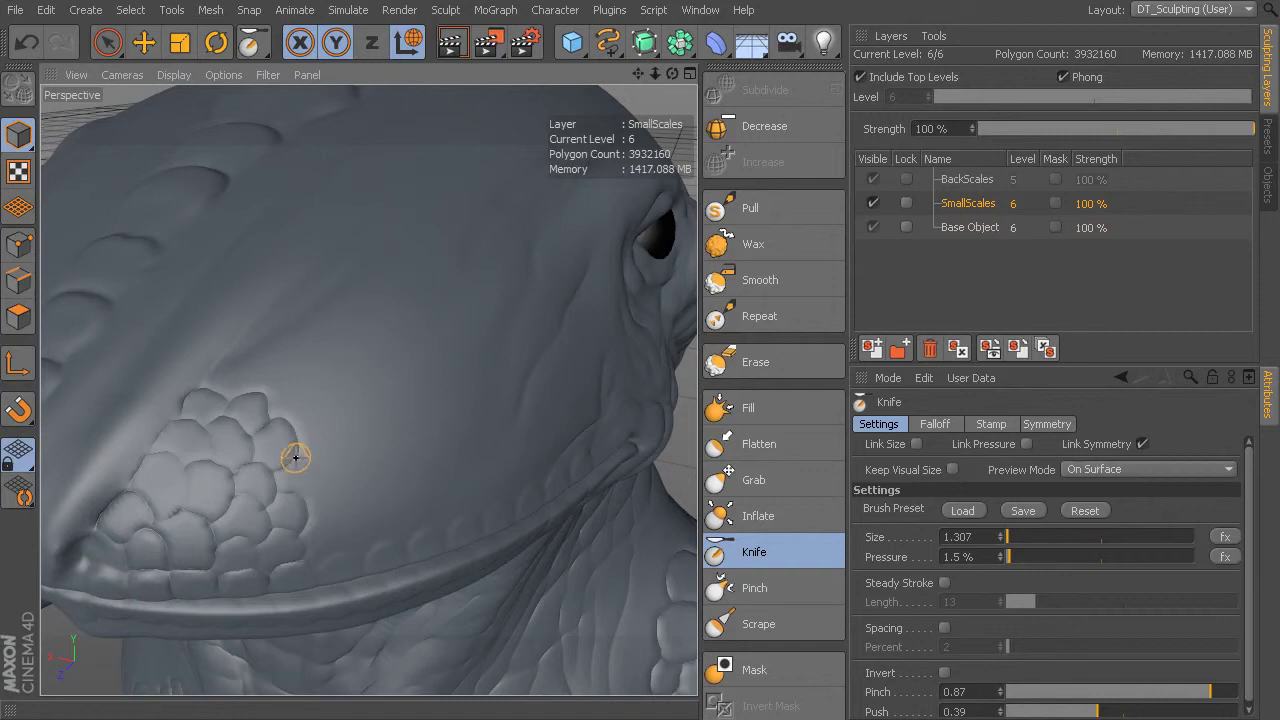
Examine the scale patches on the snout, chest and shoulders from above and from the front
alt+right_drag(448, 405, 463, 406)
alt+drag(463, 406, 434, 377)
alt+drag(497, 480, 425, 447)
alt+drag(403, 398, 310, 419)
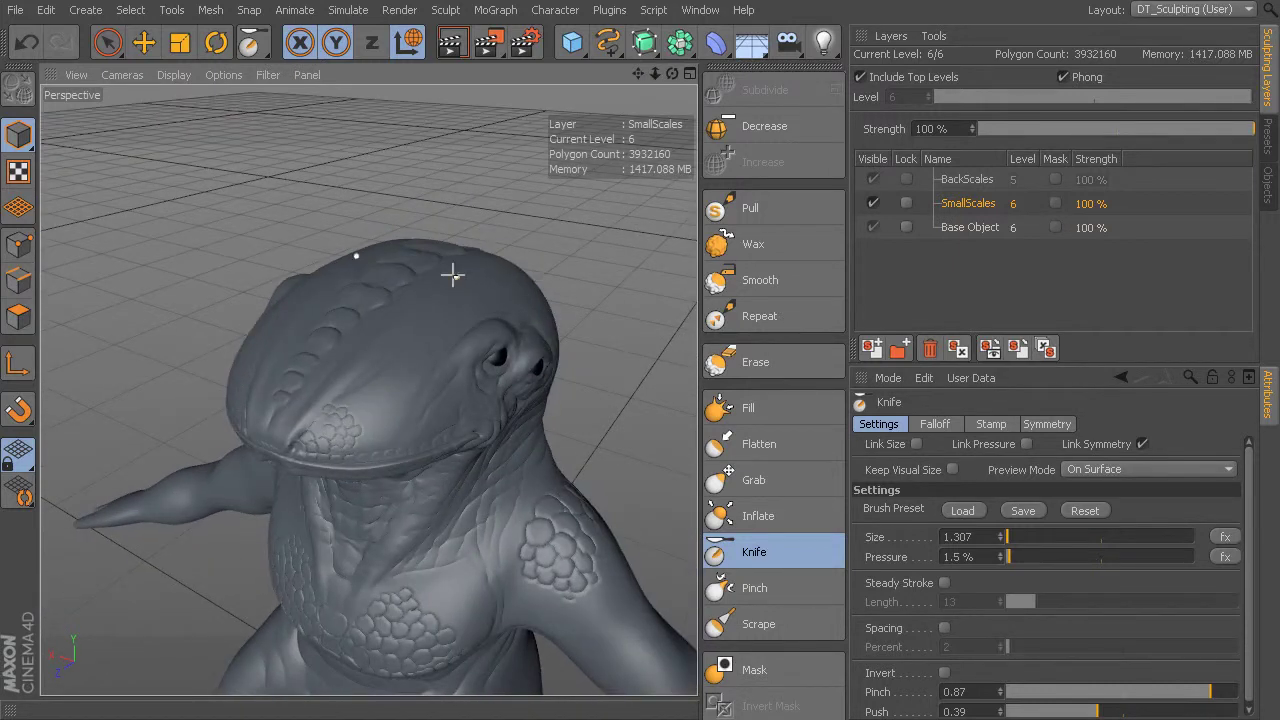
alt+drag(413, 332, 497, 356)
alt+right_drag(495, 413, 471, 406)
alt+drag(497, 411, 469, 397)
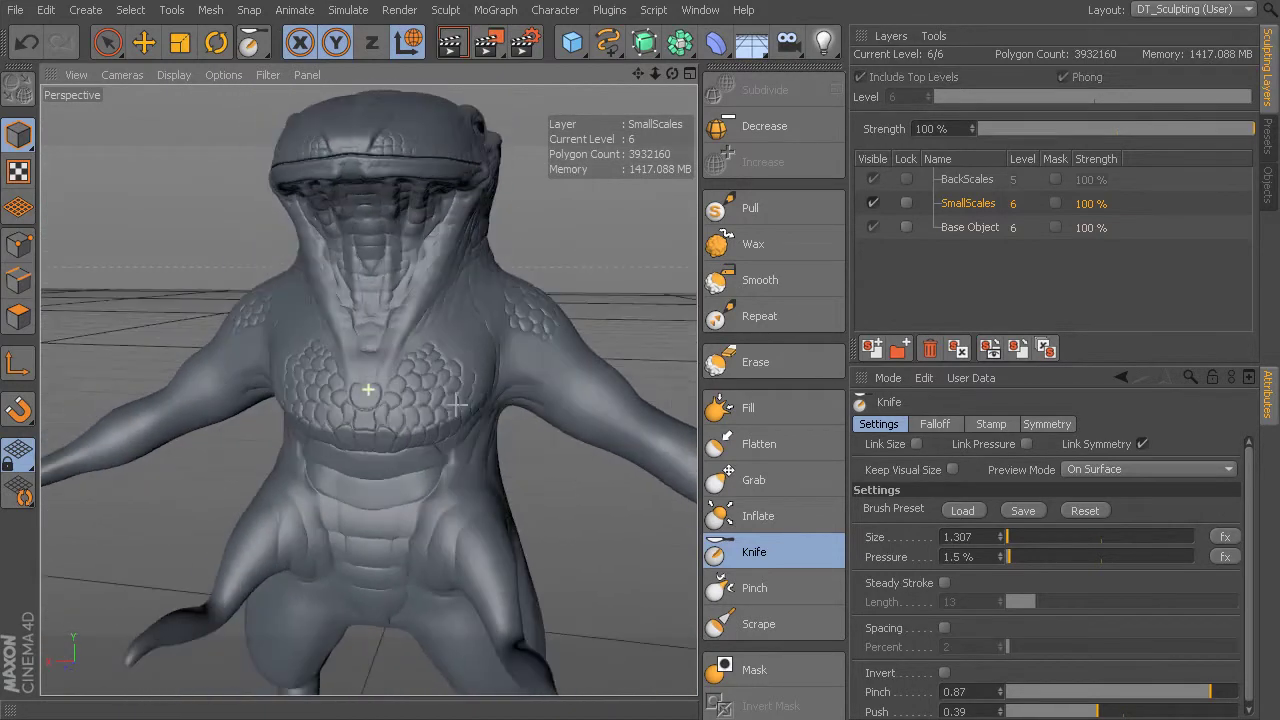
alt+right_drag(469, 397, 560, 365)
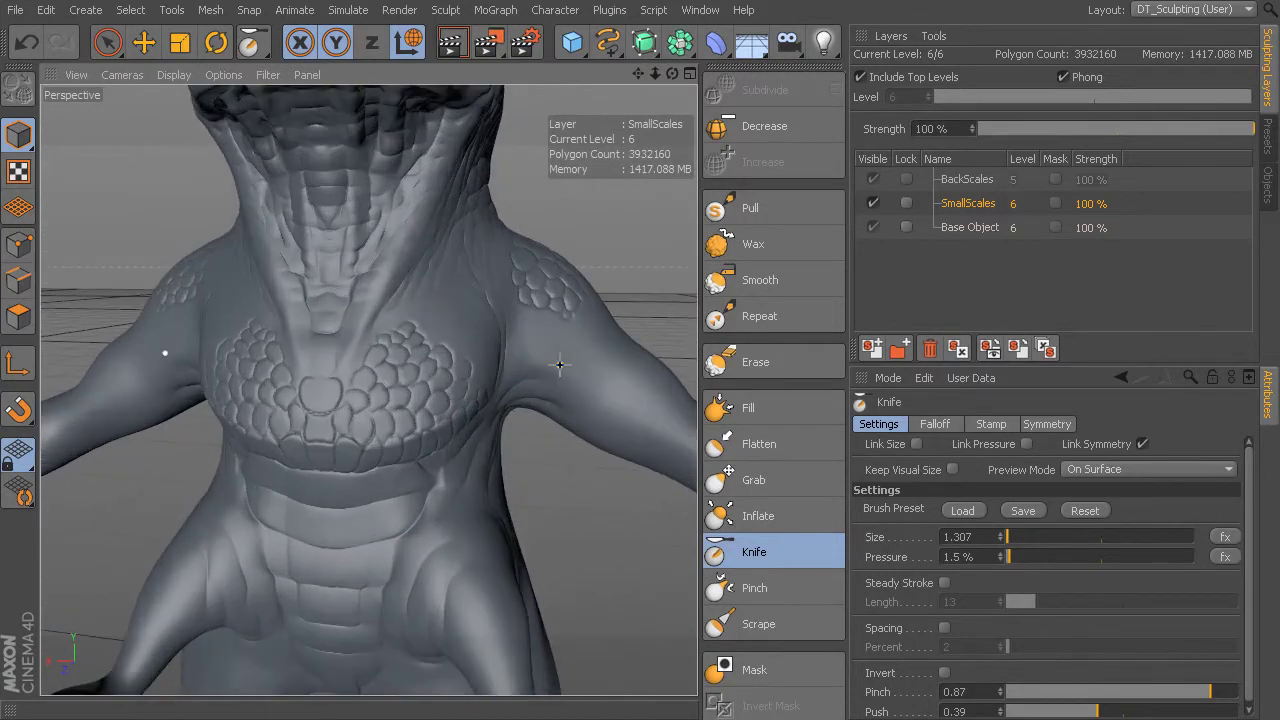
Compare the sculpt with the SmallScales layer hidden and shown and at varying strength, ending with it visible at 100 %
click(873, 203)
click(873, 203)
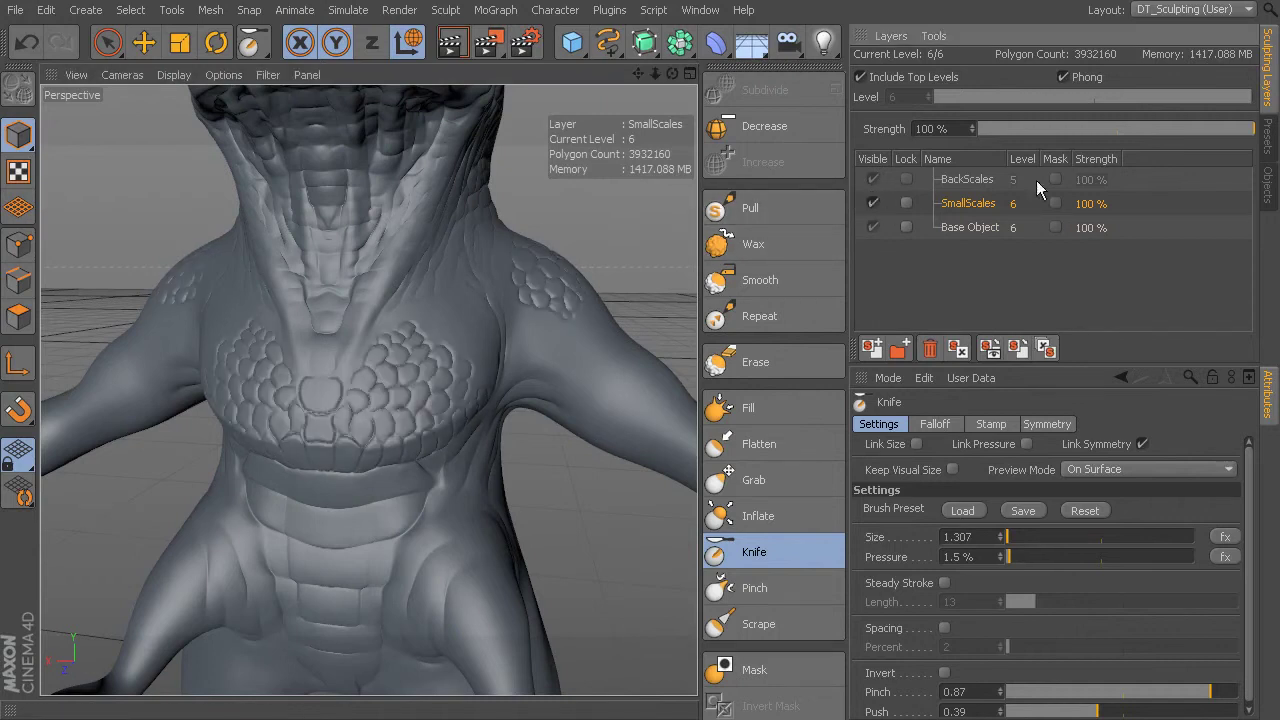
drag(1171, 130, 1275, 147)
Examine the scale detail on the whole creature from the front, the side and above
alt+drag(474, 274, 369, 389)
alt+right_drag(483, 286, 503, 294)
mouse_move(483, 290)
alt+mouse_down()
mouse_move(537, 409)
mouse_move(457, 380)
mouse_move(368, 389)
mouse_move(560, 348)
mouse_move(527, 270)
alt+mouse_up()
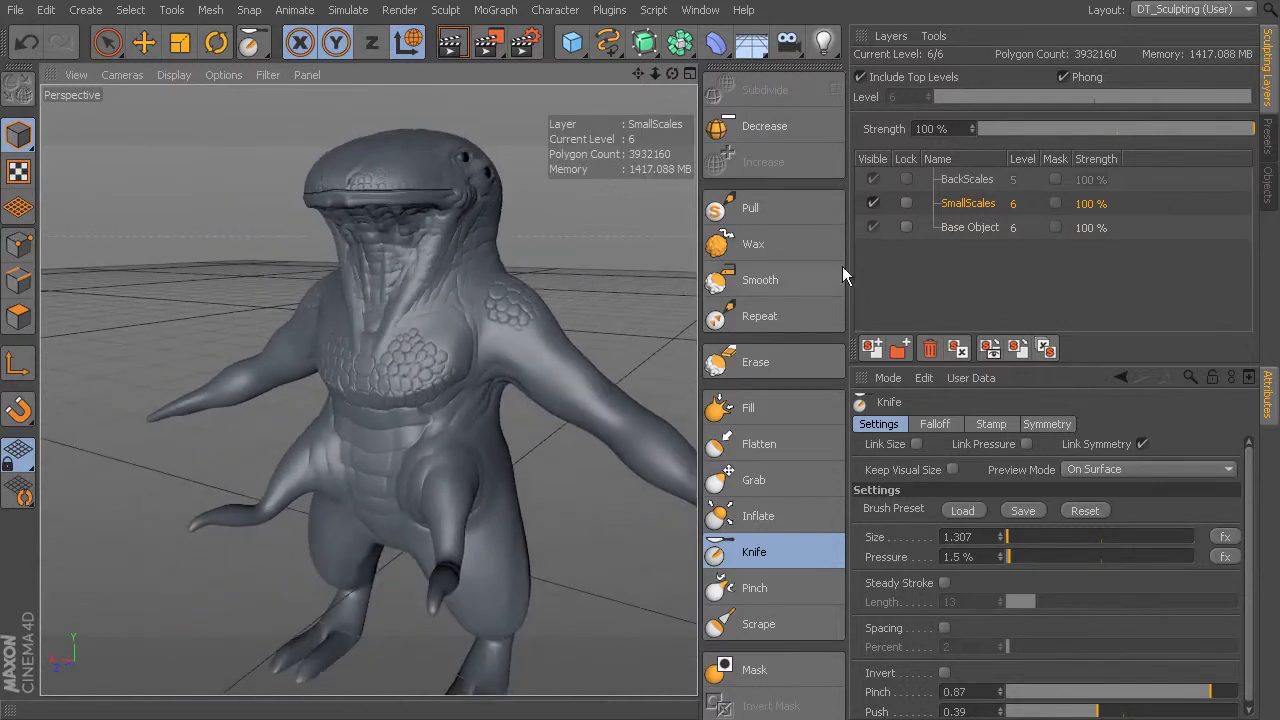
alt+right_drag(525, 325, 545, 346)
alt+drag(545, 346, 368, 390)
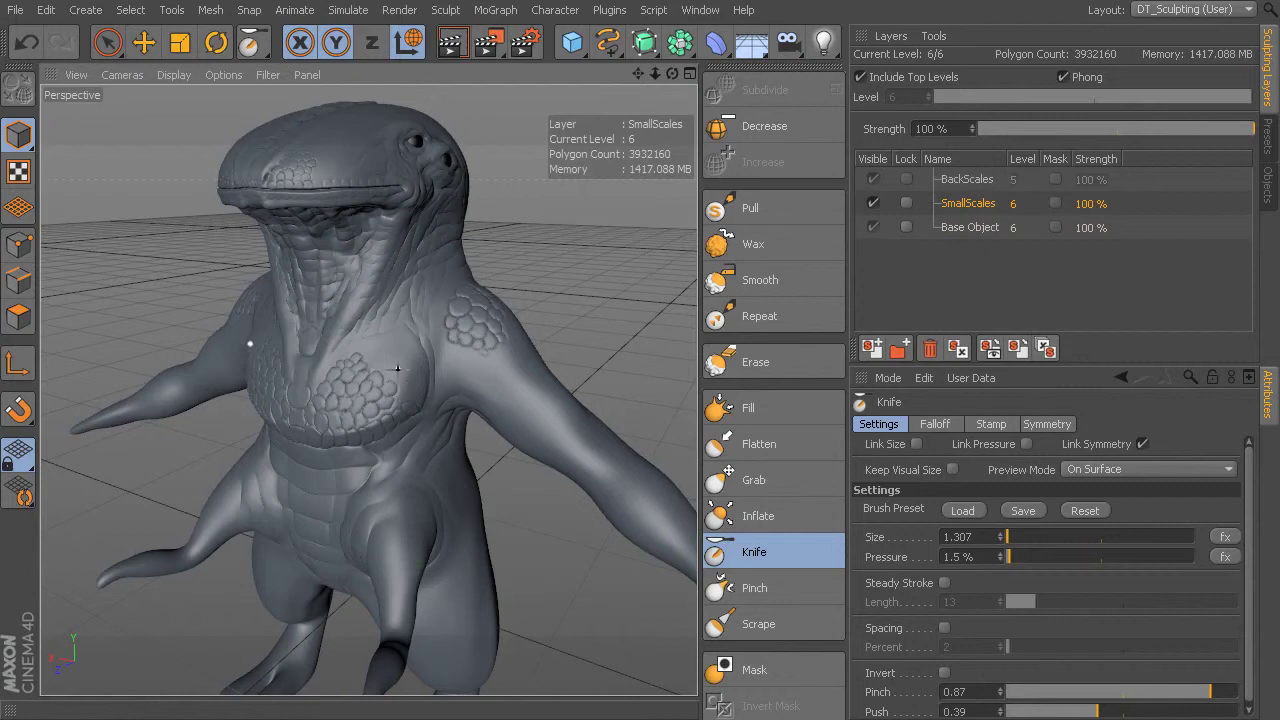
alt+drag(399, 365, 368, 389)
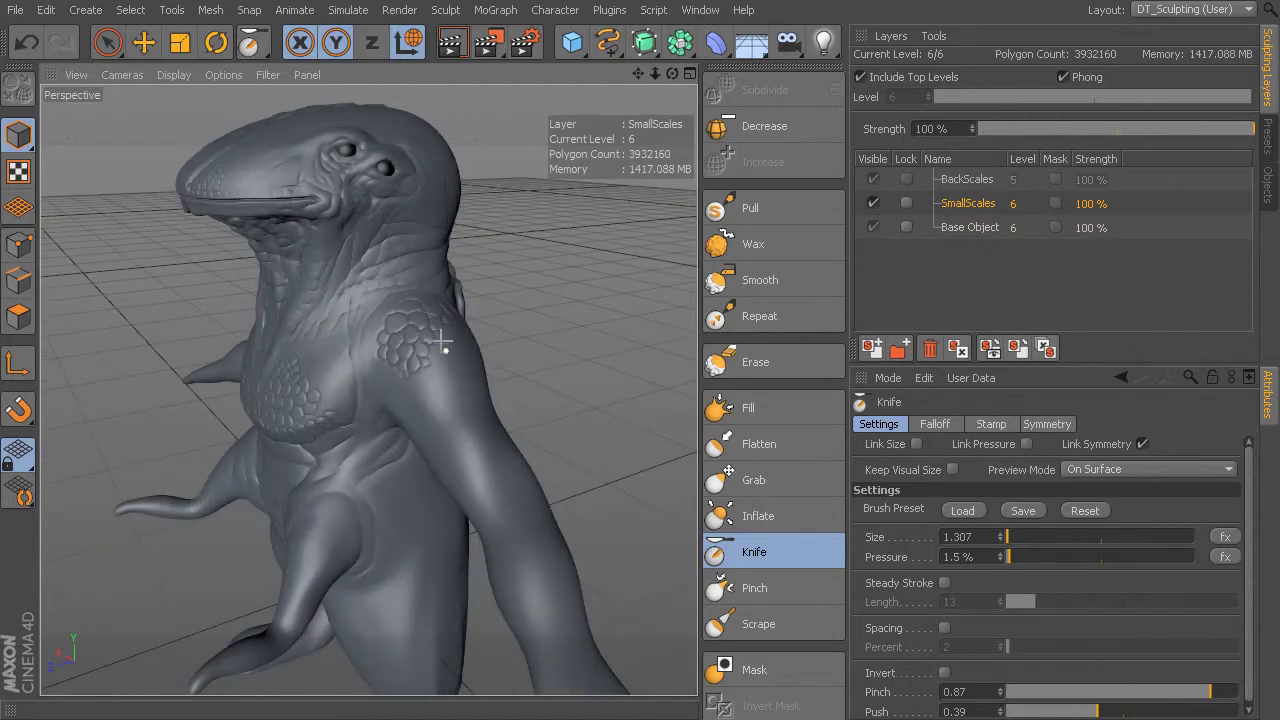
alt+drag(420, 307, 386, 266)
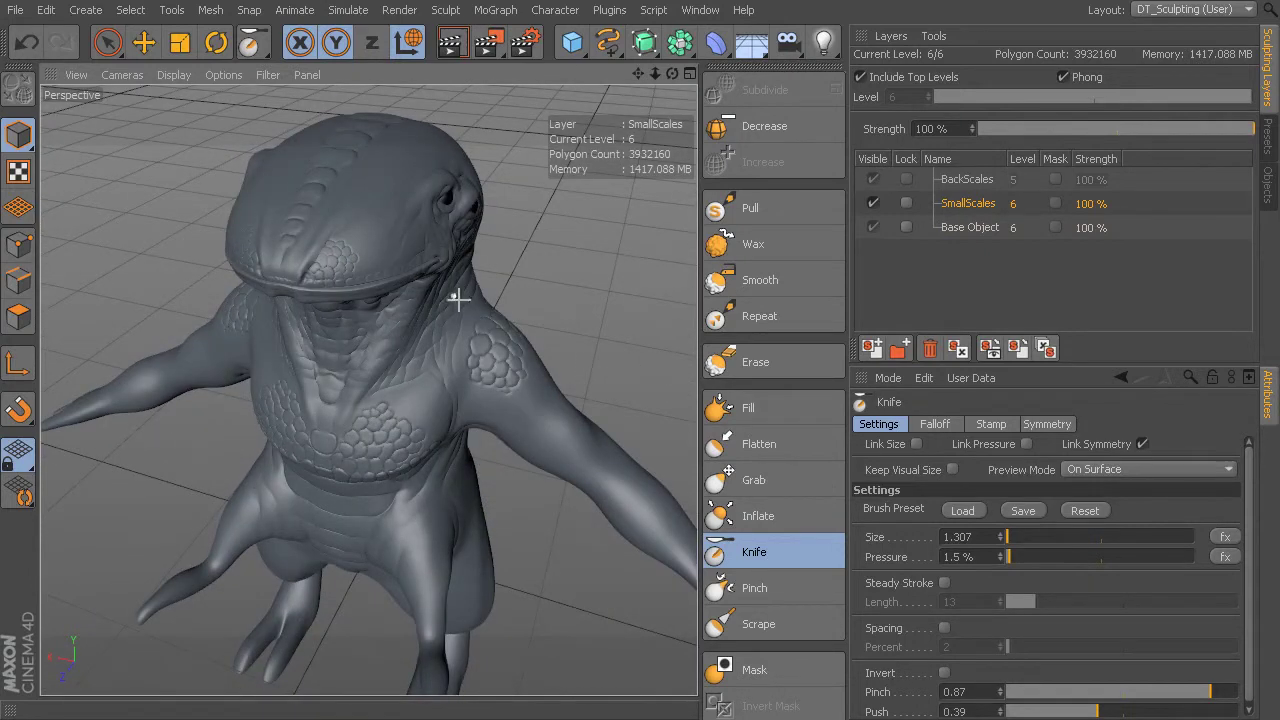
alt+drag(494, 310, 368, 390)
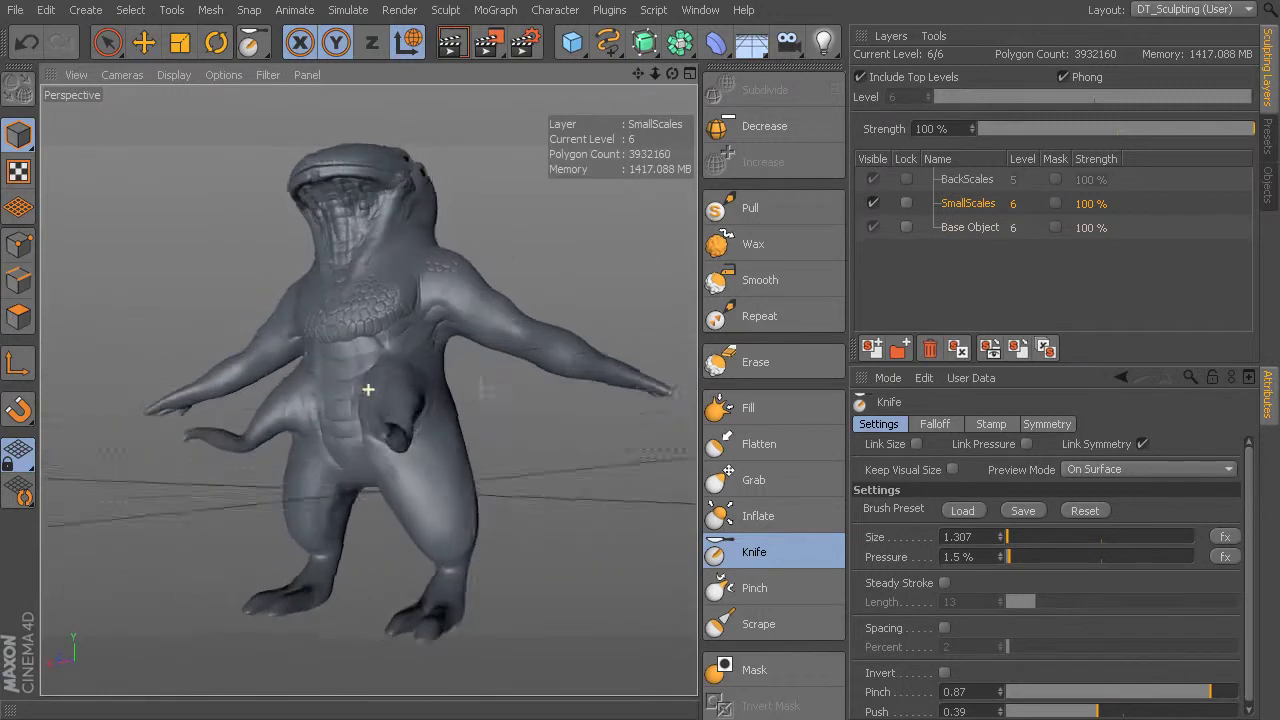